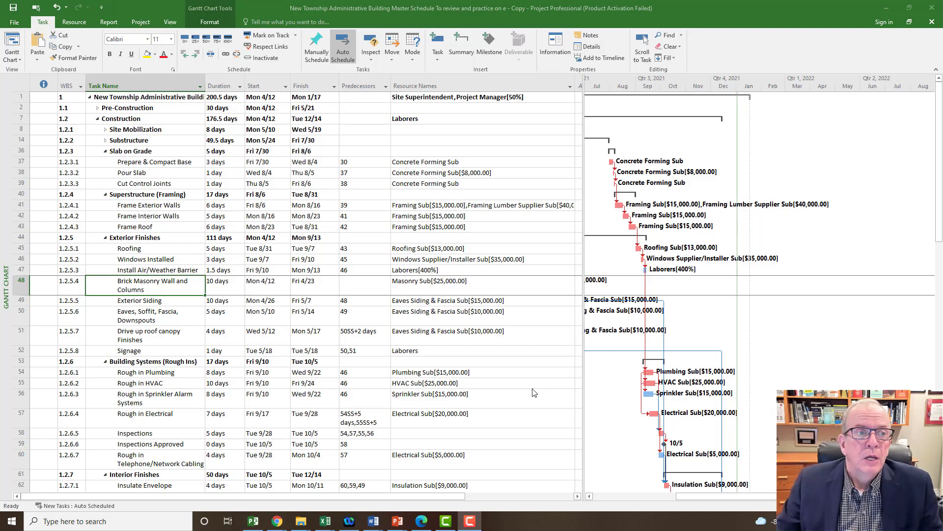
- Open the macro security settings, review the available macro options, and close the Trust Center
left_click(170, 24)
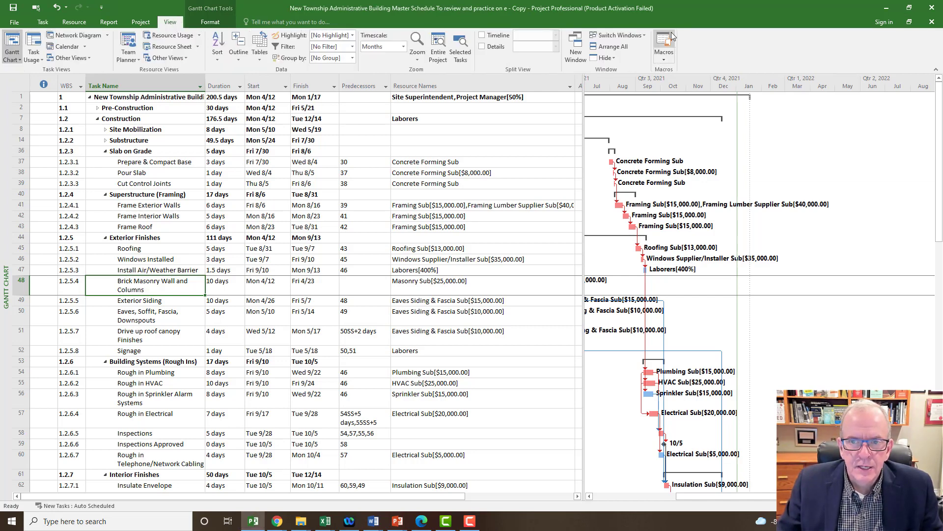
left_click(663, 60)
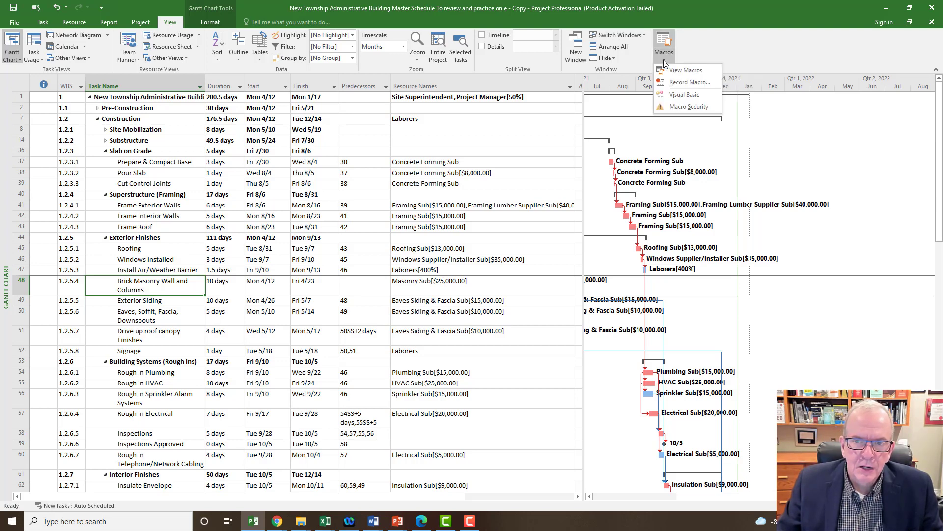
left_click(687, 107)
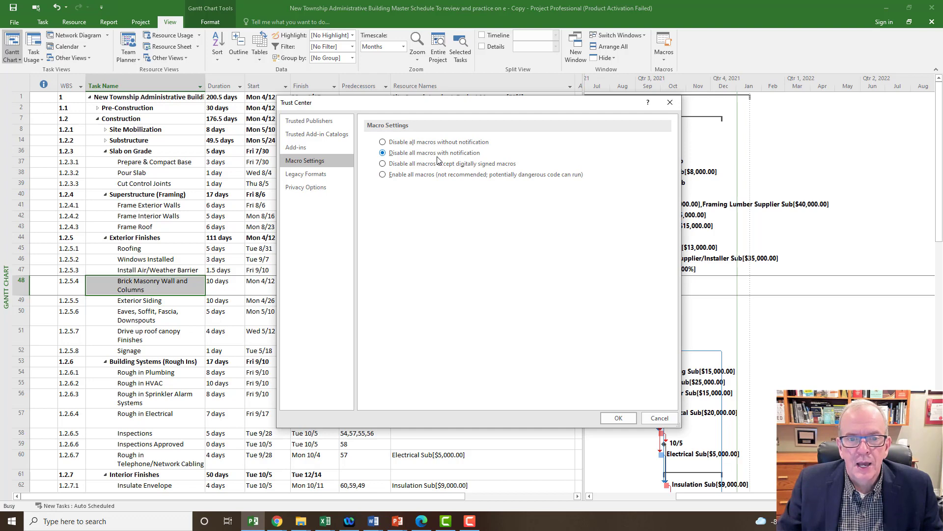
left_click(671, 102)
- Reach the Trust Center's macro settings through the Project options, review them, and cancel out of the options
left_click(668, 59)
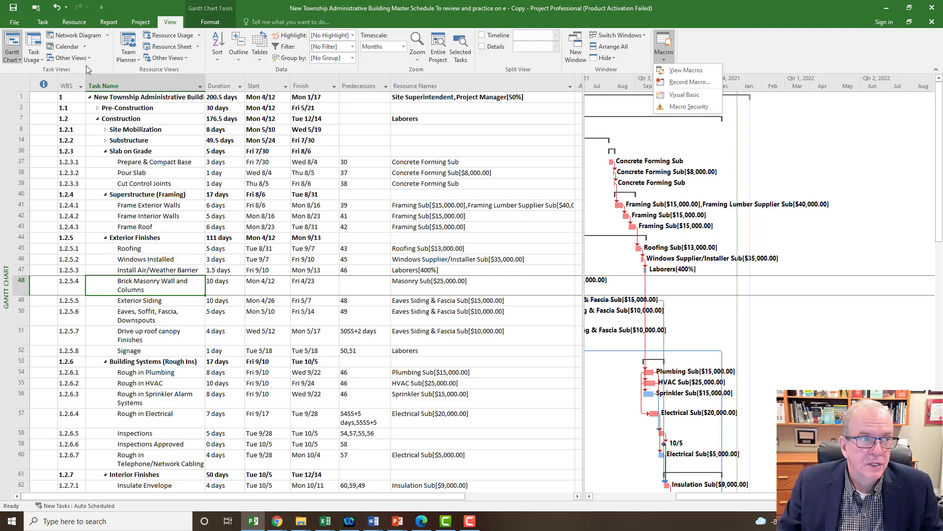
left_click(16, 23)
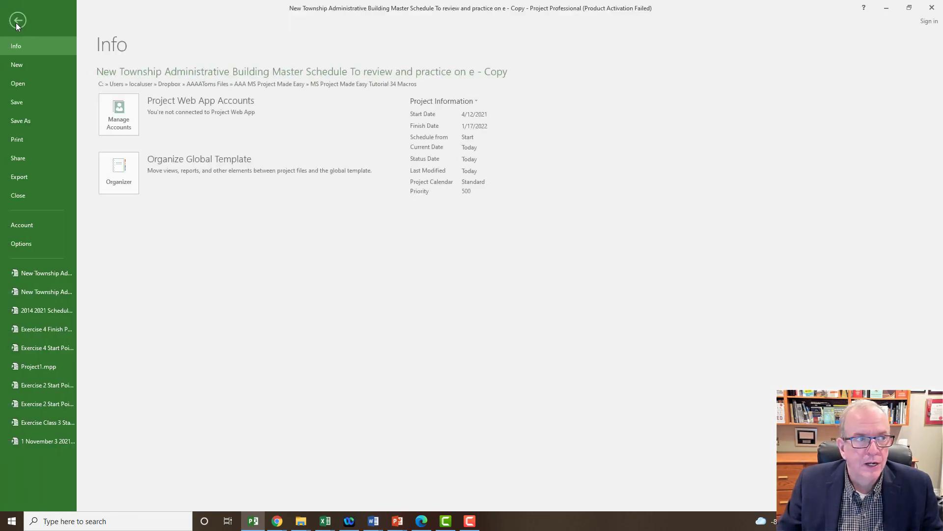
left_click(23, 243)
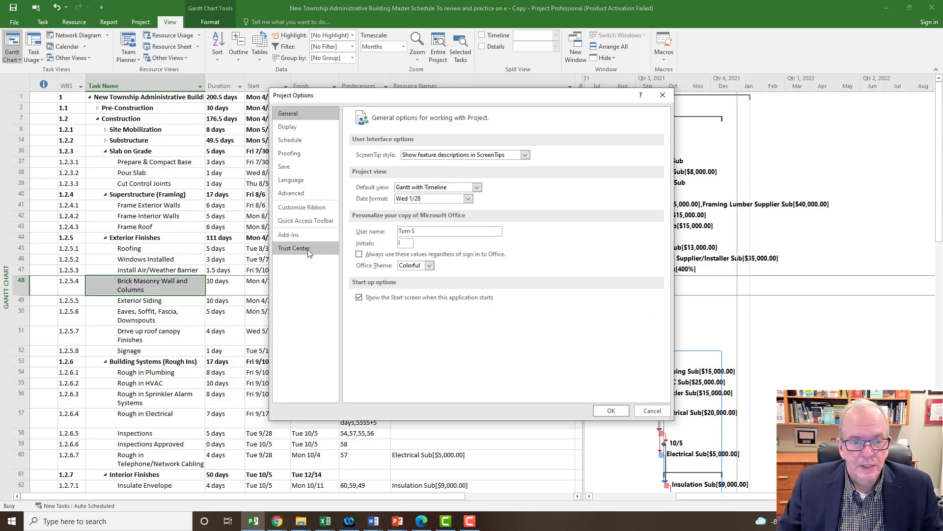
left_click(309, 250)
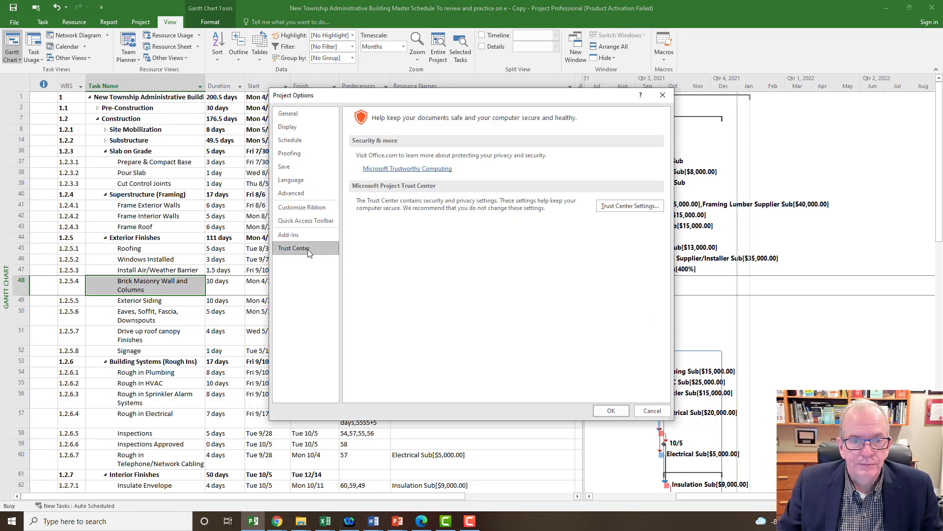
left_click(622, 207)
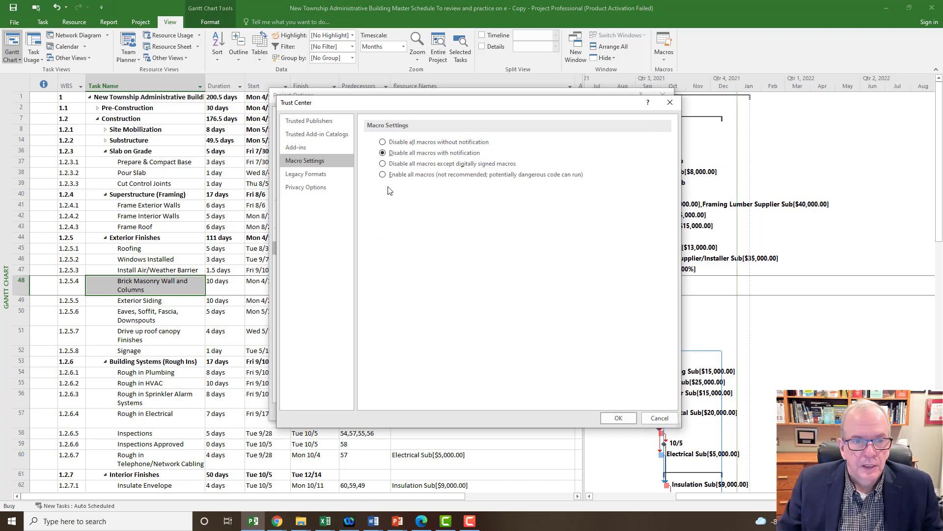
left_click(669, 103)
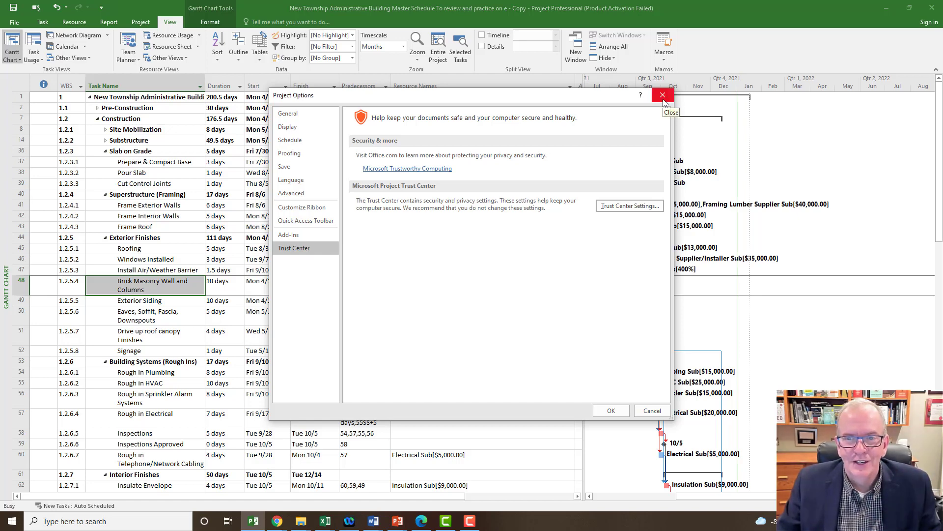
left_click(652, 411)
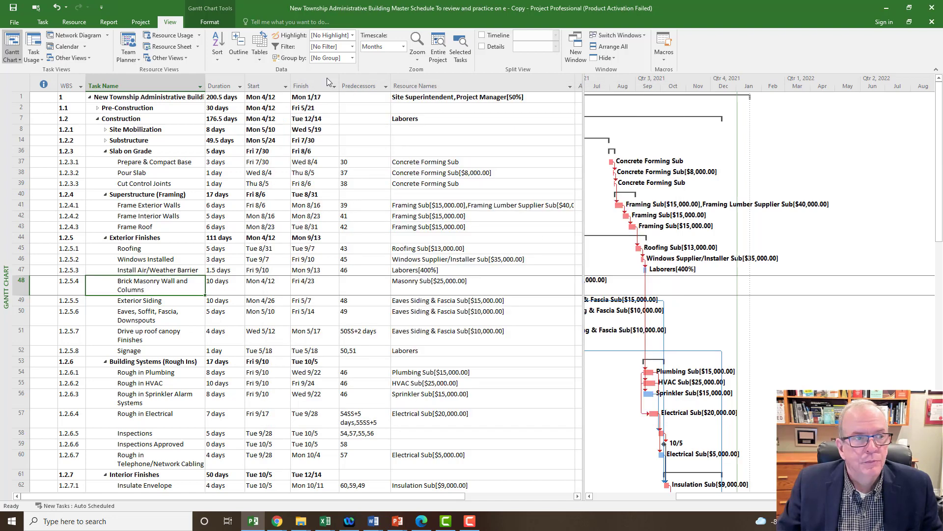
- Set up a new macro recording and enter "Successor Filter" as the macro name
left_click(662, 59)
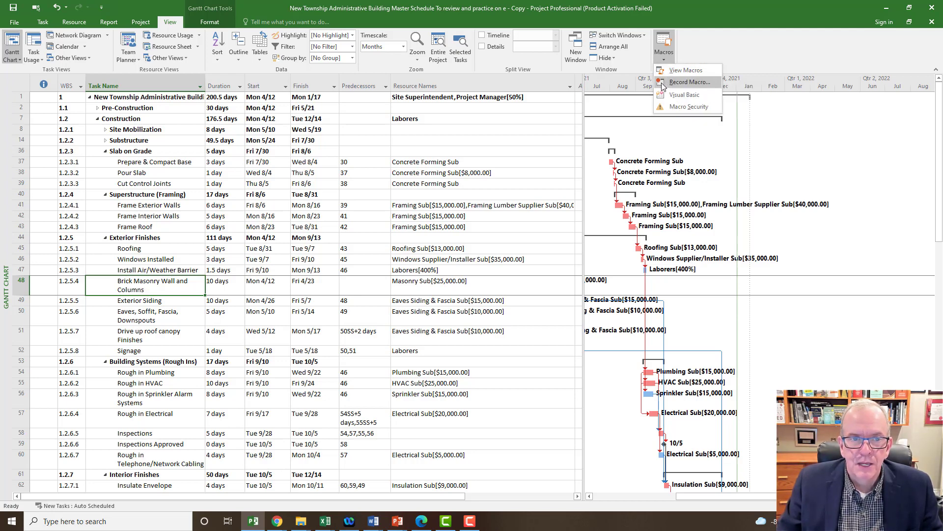
left_click(663, 82)
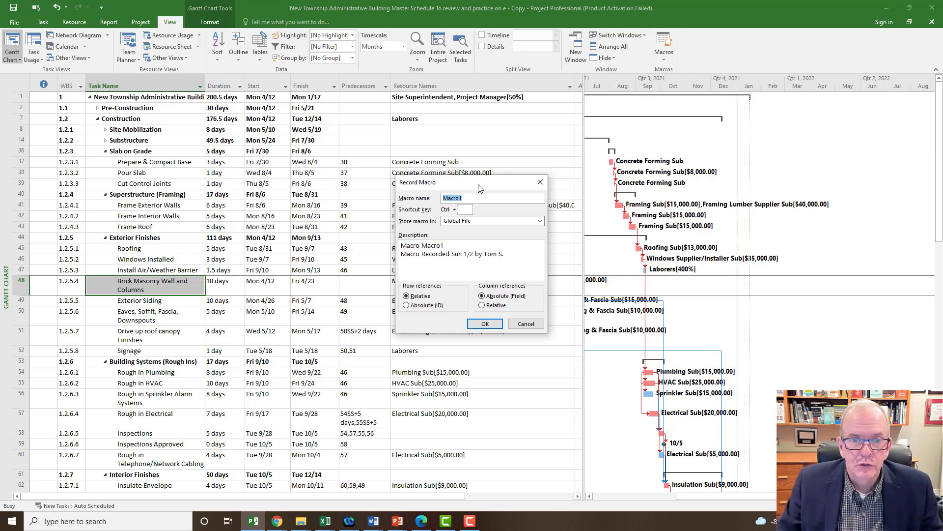
left_click_drag(534, 188, 703, 184)
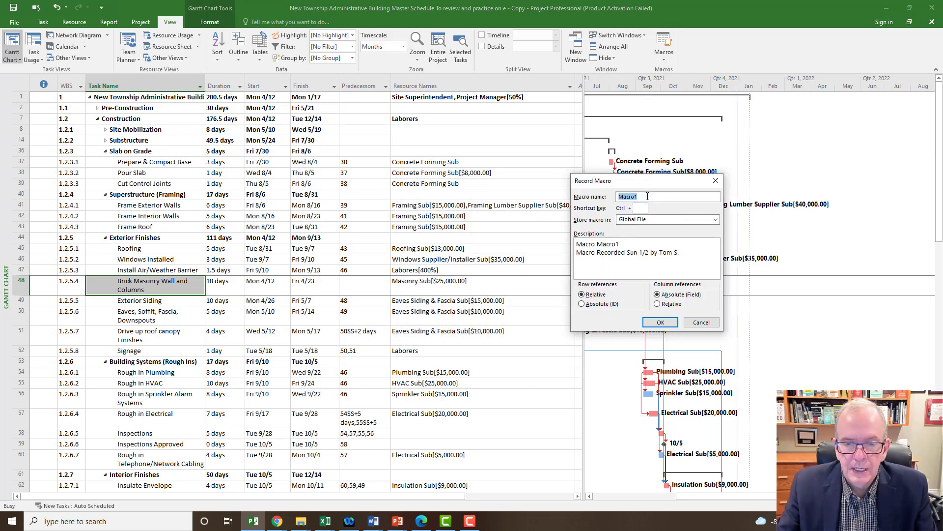
key("BackSpace")
type("Su")
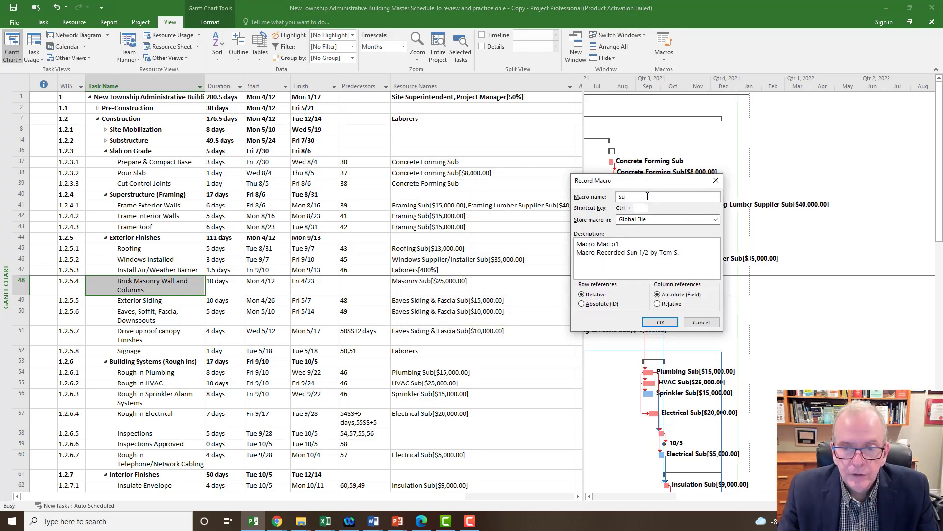
type("ccessorF")
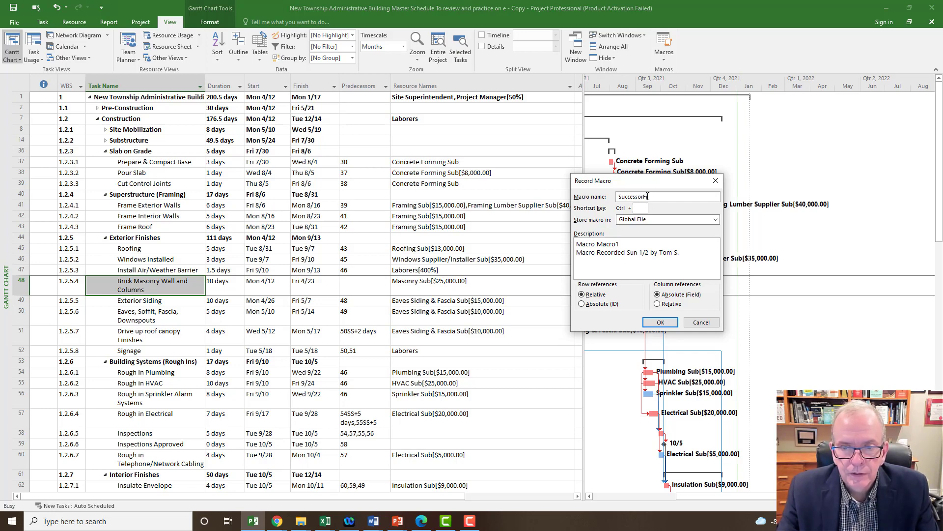
key("BackSpace")
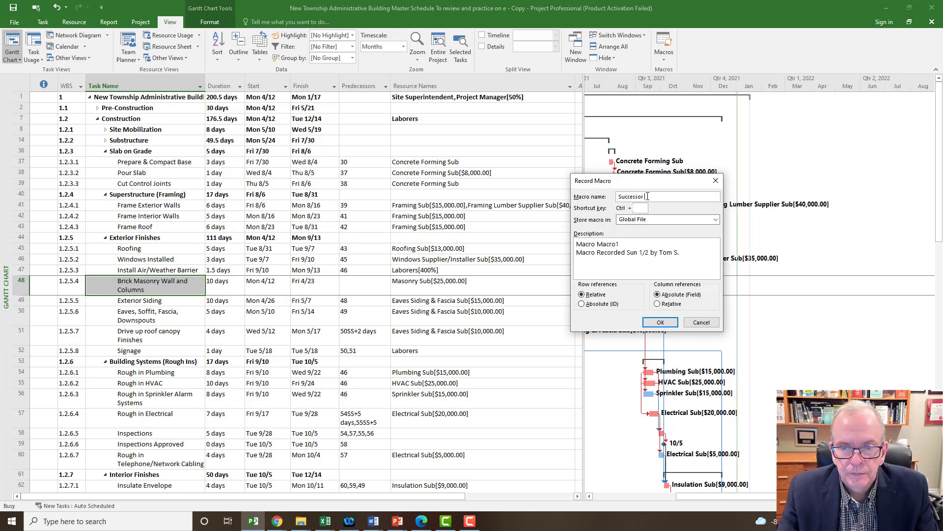
type("Filter")
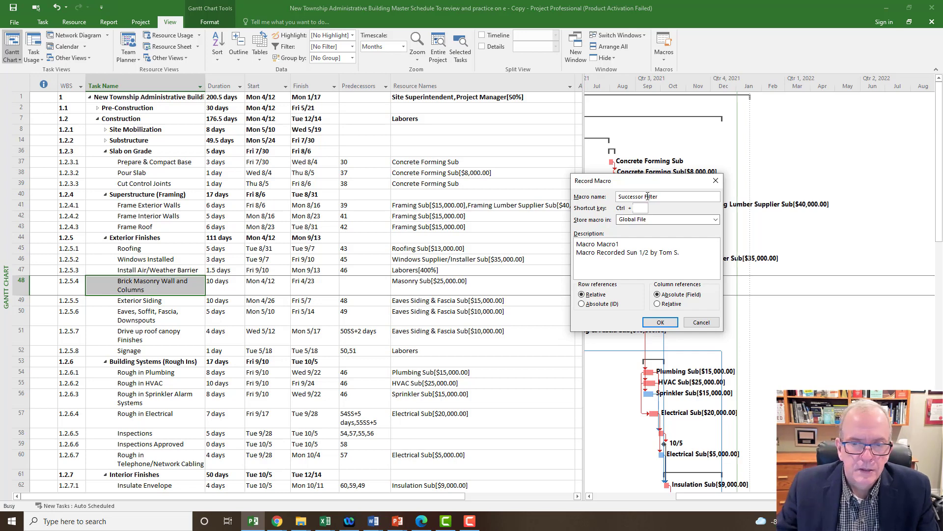
- Replace the macro's default description with "Filter for successor to check for open ends"
left_click_drag(678, 253, 575, 243)
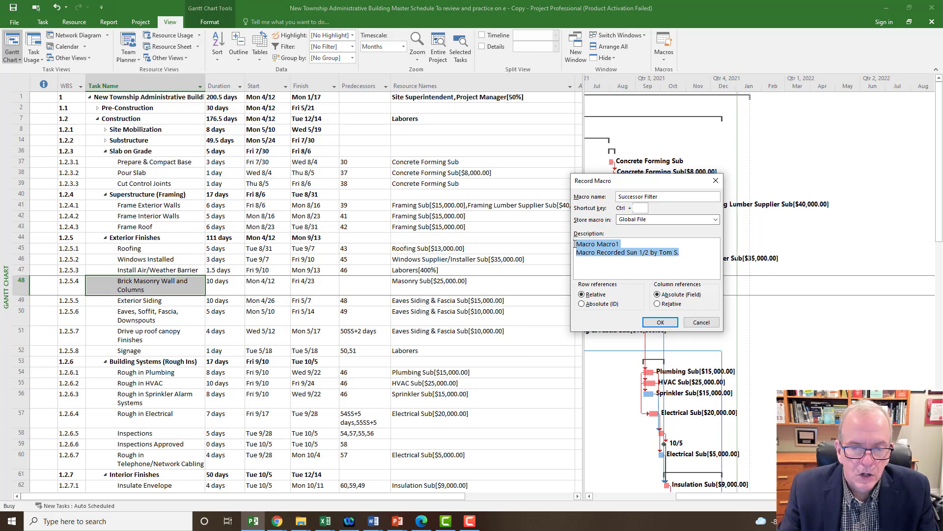
key("Delete")
type("Fil")
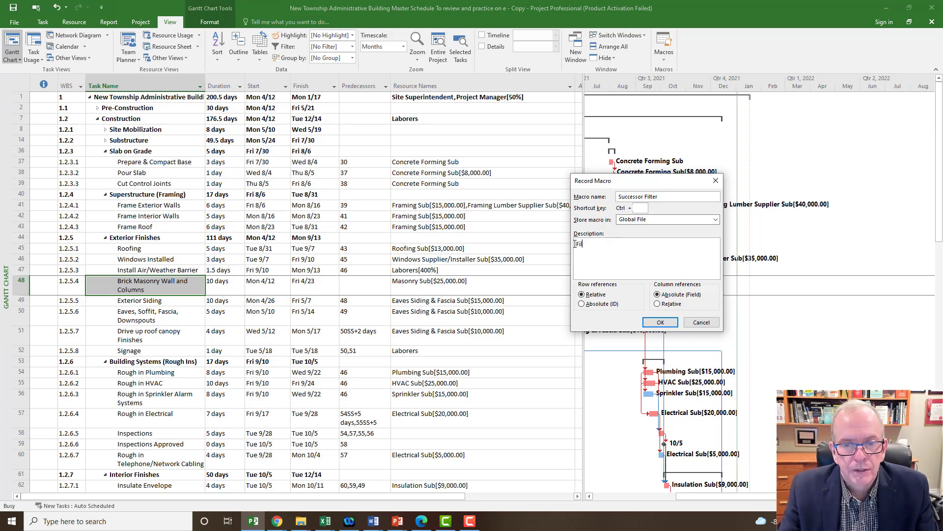
type("ter for ")
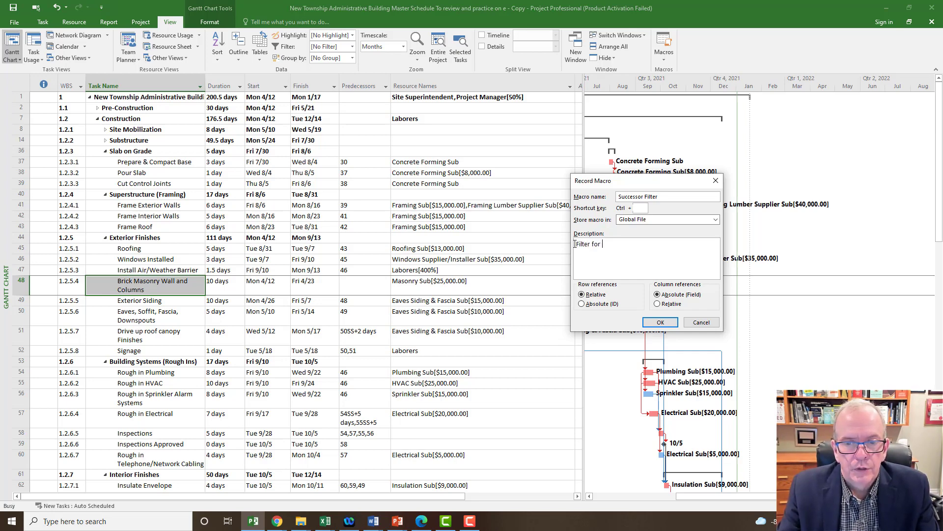
type("successor ")
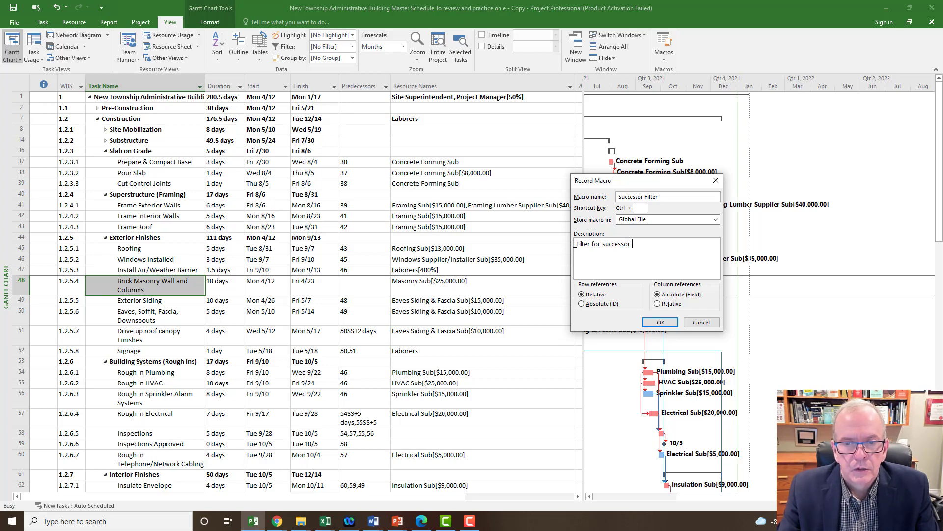
type("to check for")
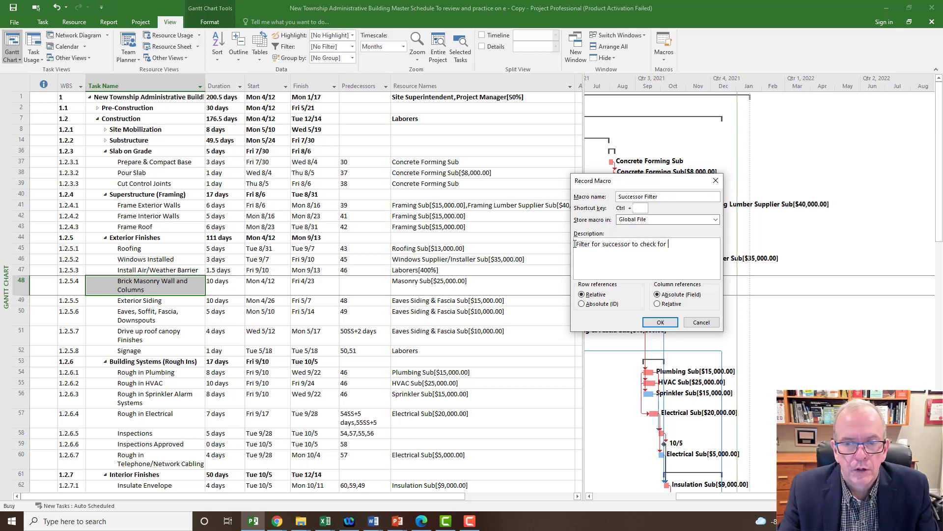
type("pen ends")
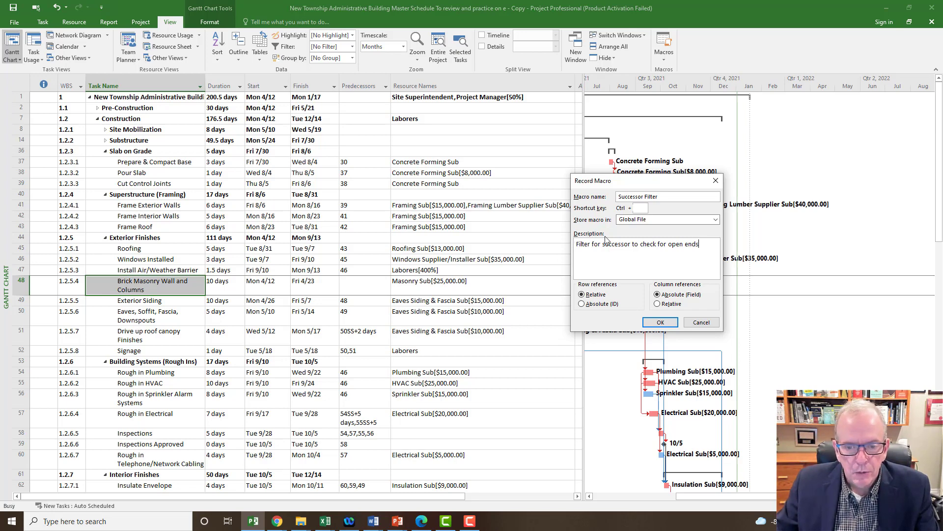
- Assign Ctrl+L as the macro's shortcut and choose Global File as its storage location
key("shift+Tab")
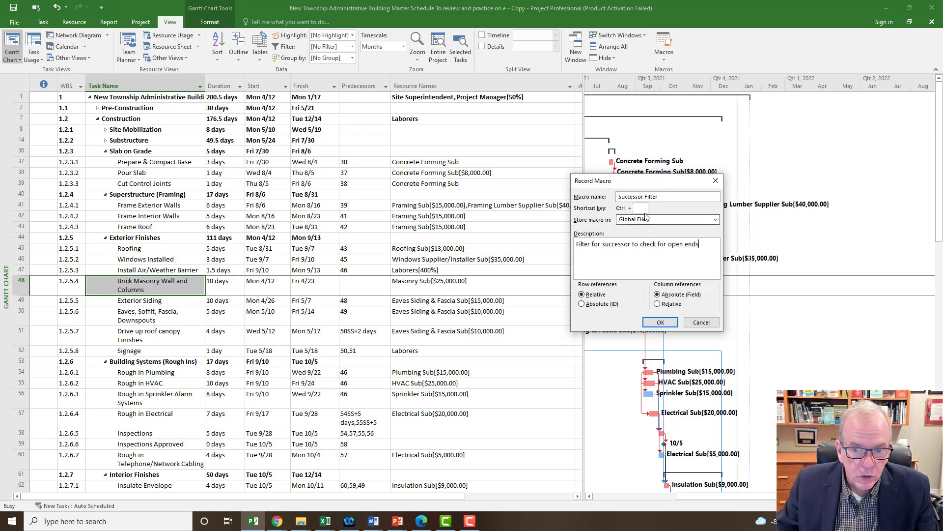
key("shift+Tab")
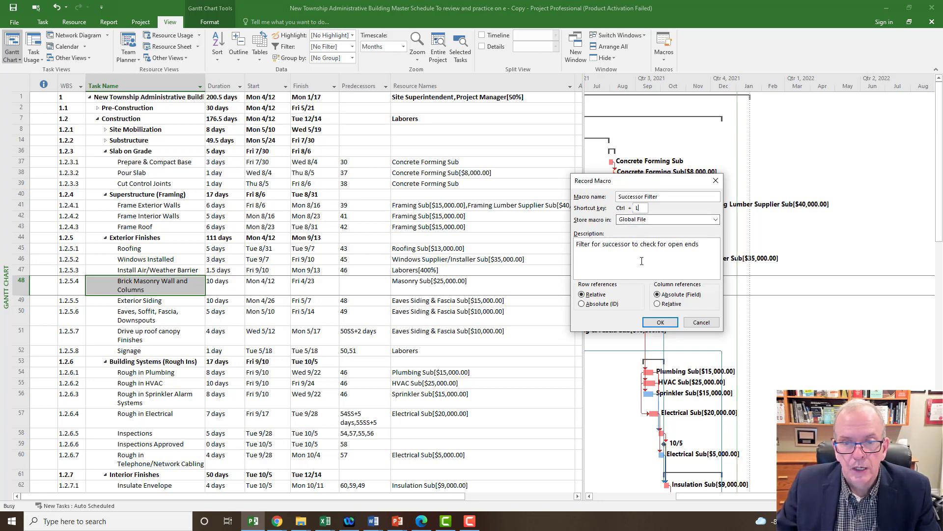
left_click(716, 219)
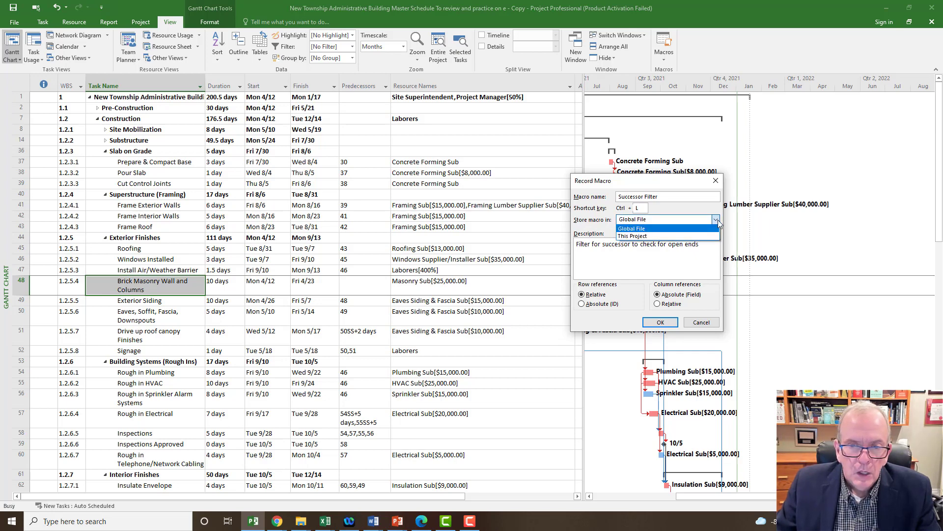
left_click(673, 228)
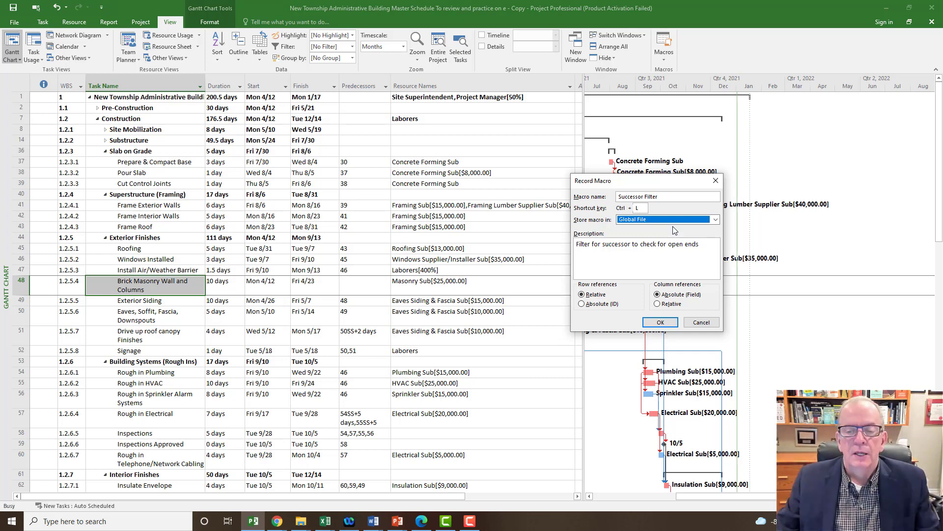
left_click(715, 221)
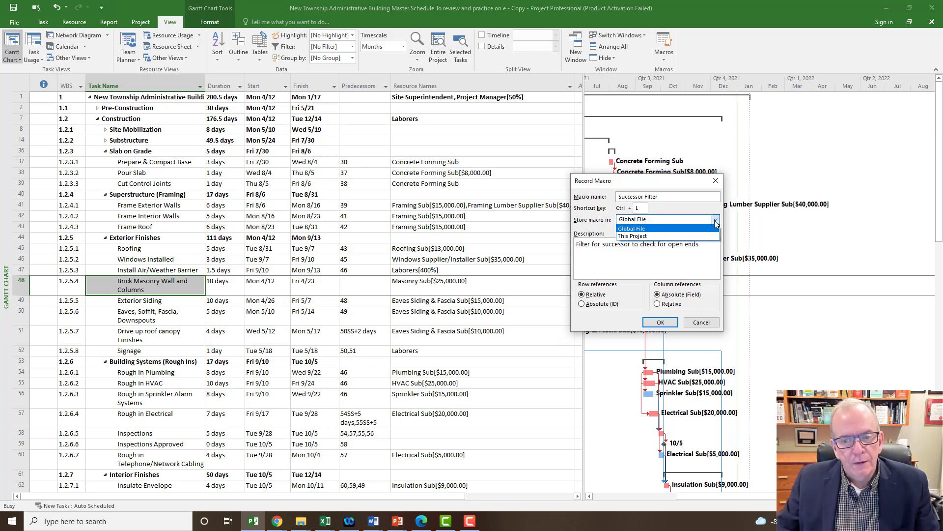
left_click(659, 229)
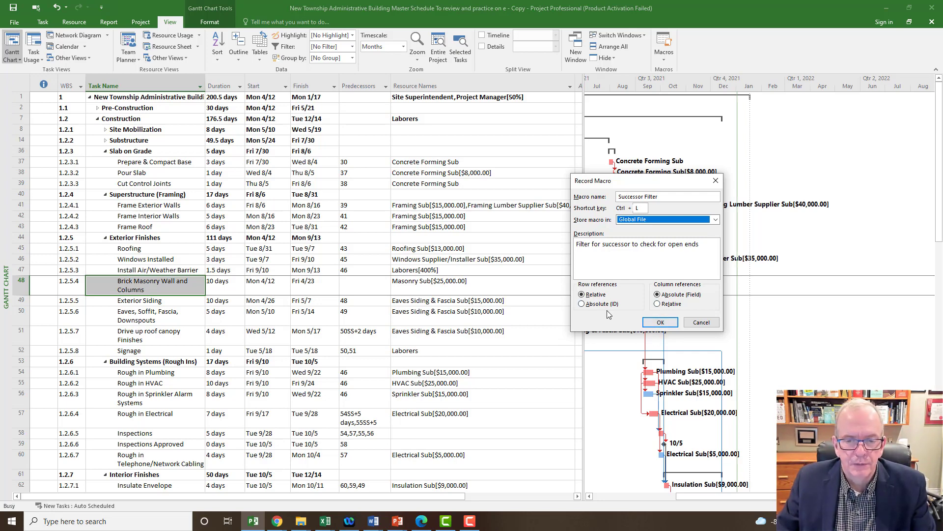
- Change the macro name to Successor_Filter1 and start recording the macro
left_click(661, 322)
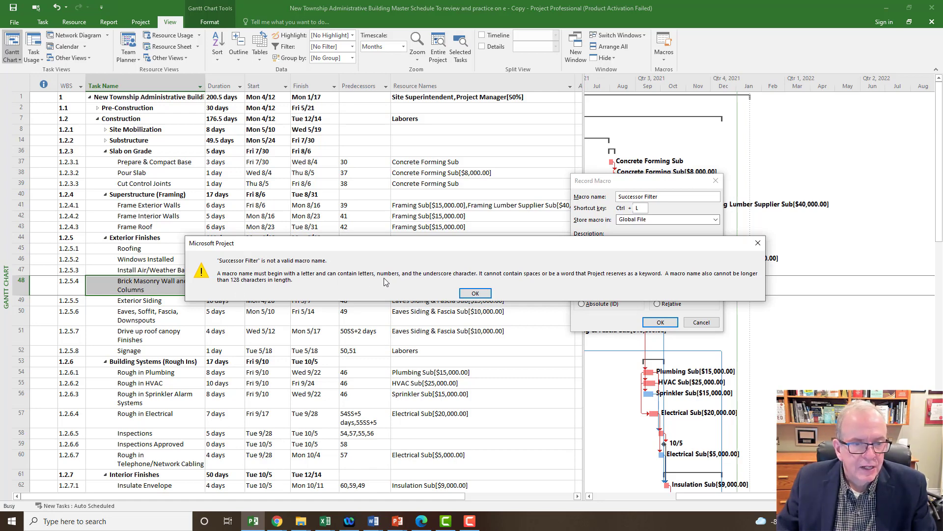
left_click(476, 295)
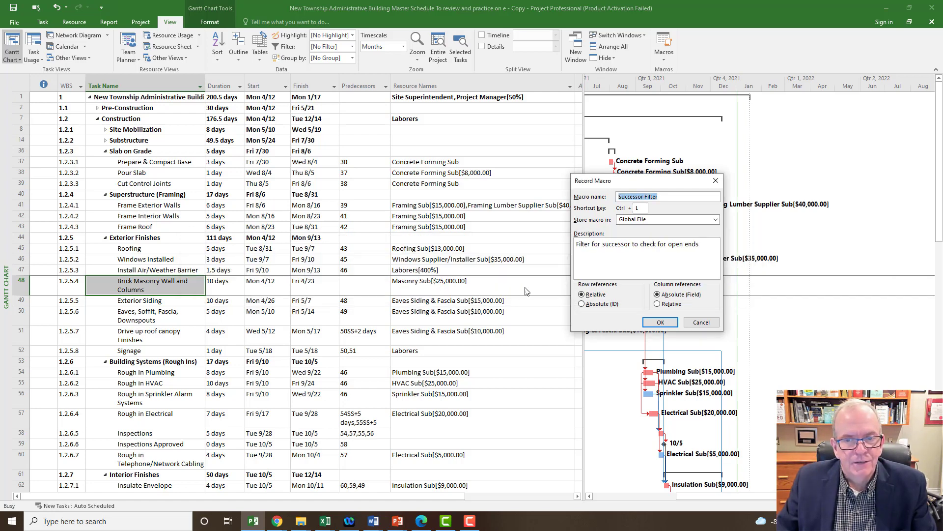
left_click(645, 196)
key("BackSpace")
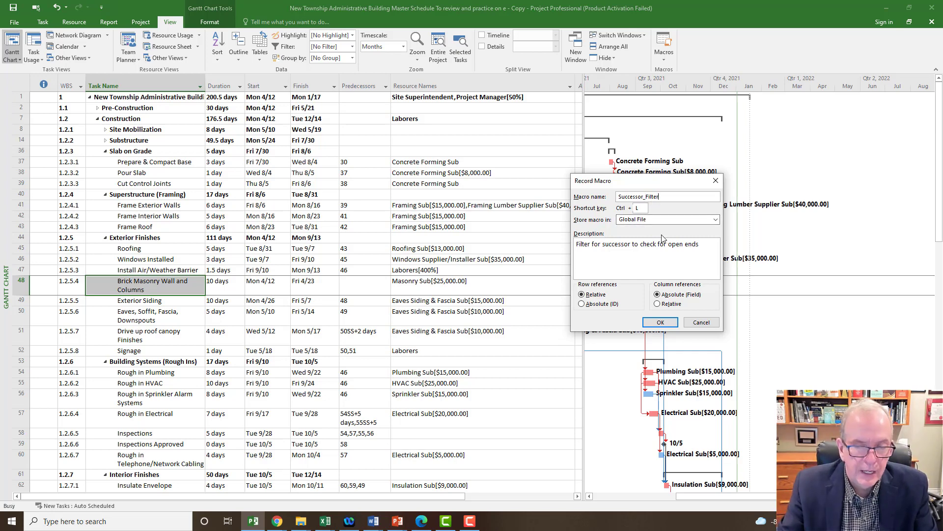
type("1")
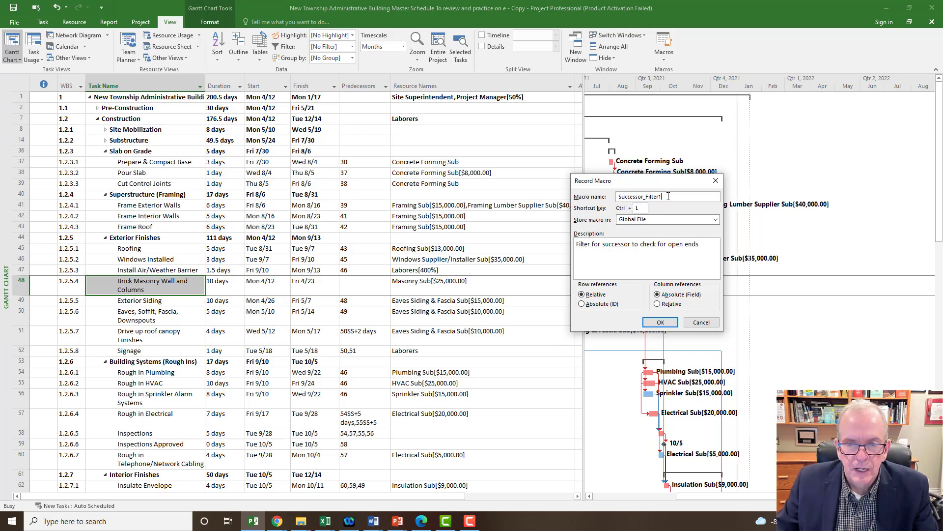
left_click(660, 324)
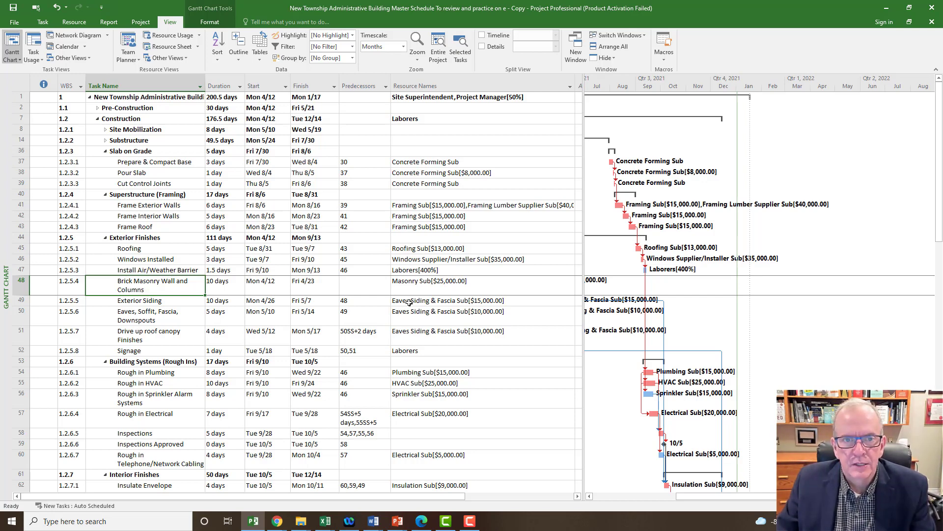
- Insert a Successors column before the Resource Names column in the task table
left_click(440, 84)
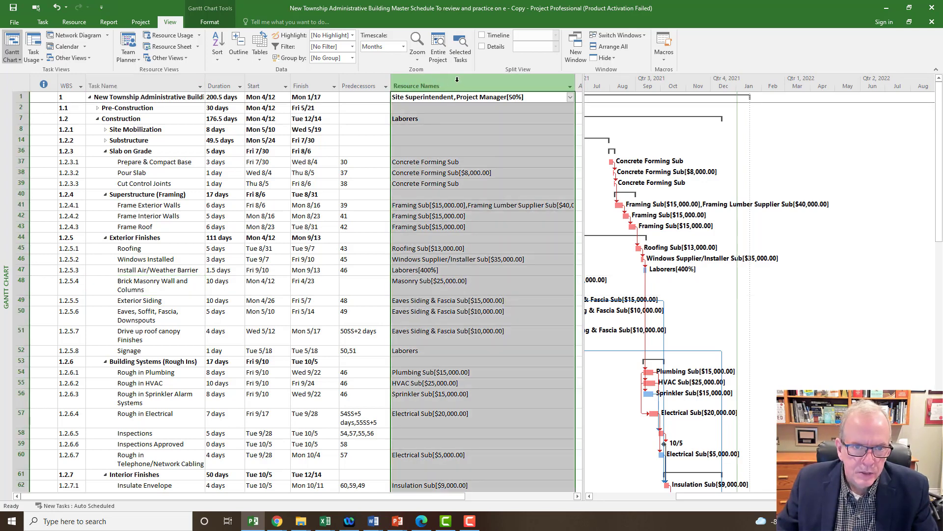
right_click(444, 82)
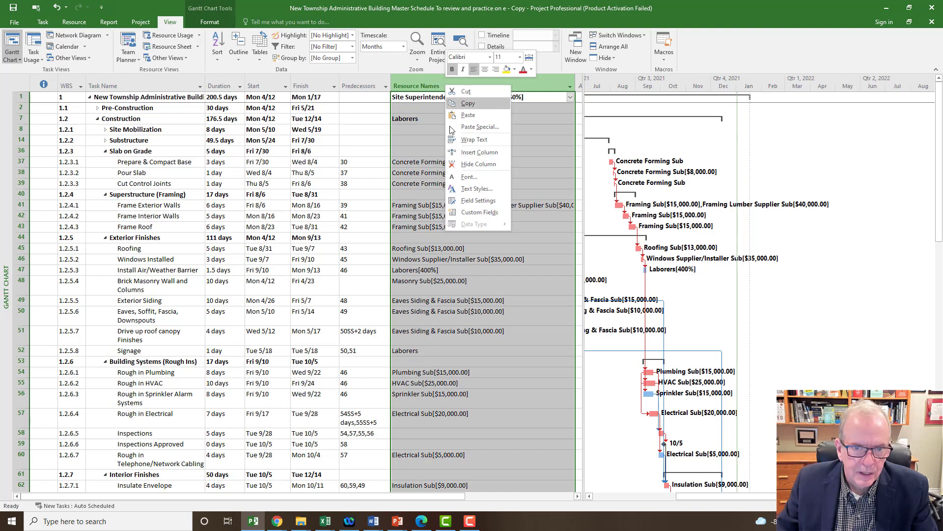
left_click(479, 152)
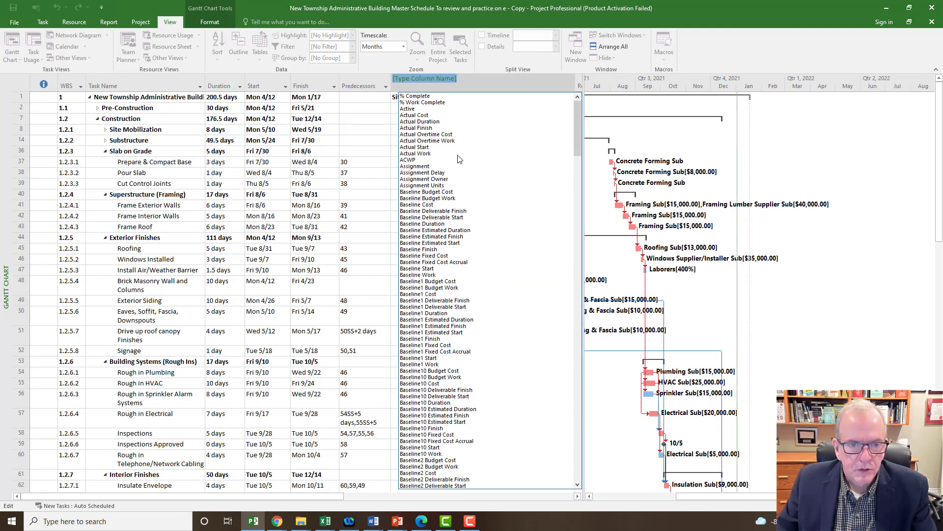
type("scheduled Duration")
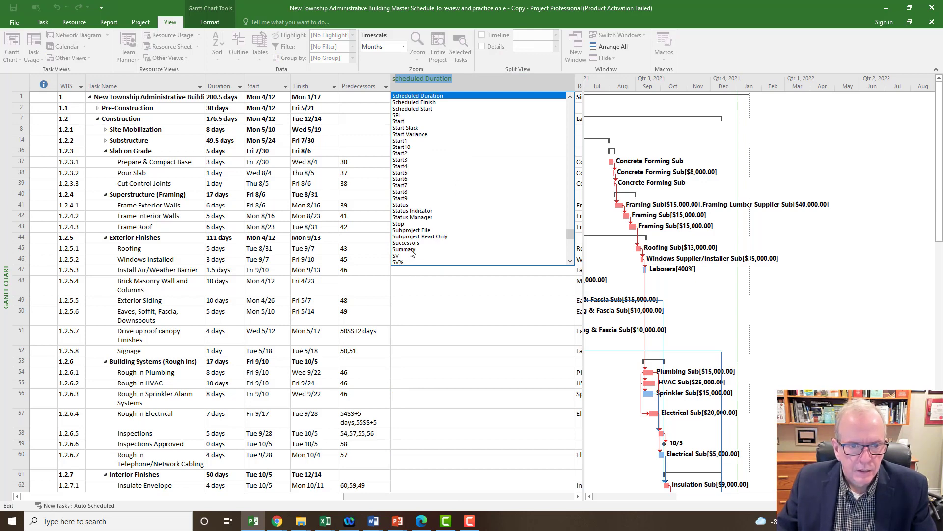
left_click(411, 244)
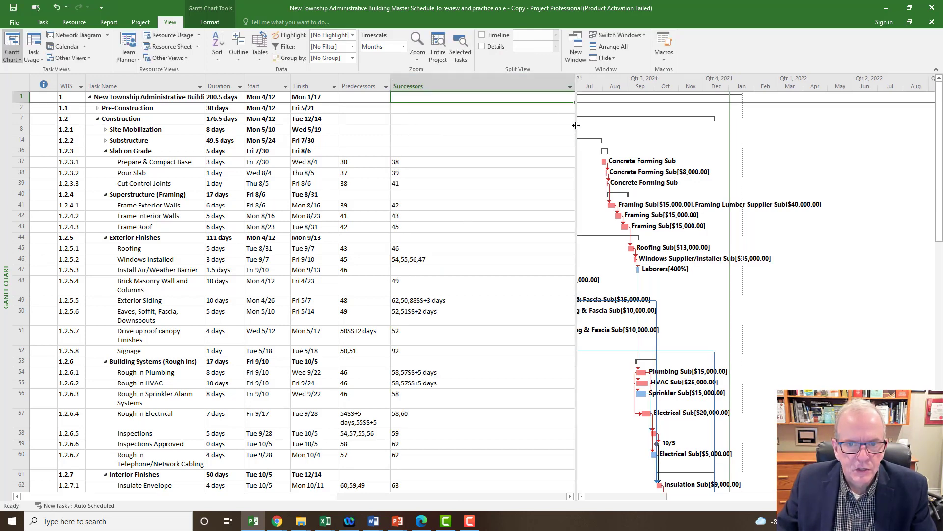
- Narrow the Successors column and adjust the divider between the table and the Gantt chart so Resource Names is partly visible
left_click_drag(576, 125, 613, 126)
left_click_drag(576, 88, 470, 92)
left_click_drag(613, 111, 537, 122)
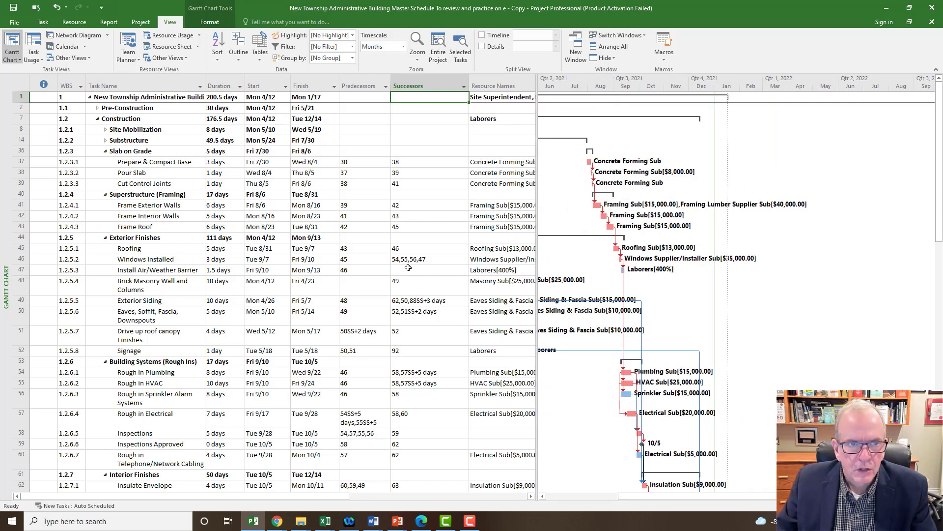
- Hide the summary tasks and filter the Successors column to show only blank entries
left_click(209, 22)
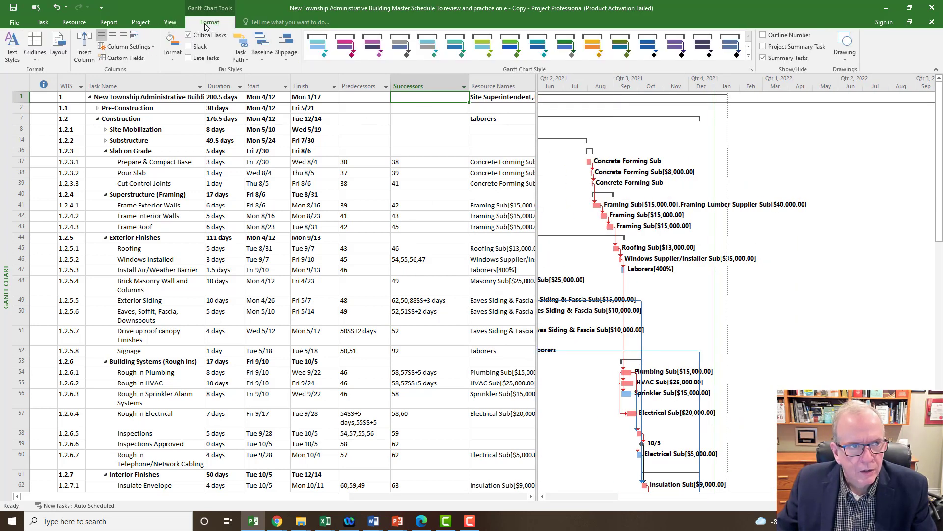
left_click(764, 58)
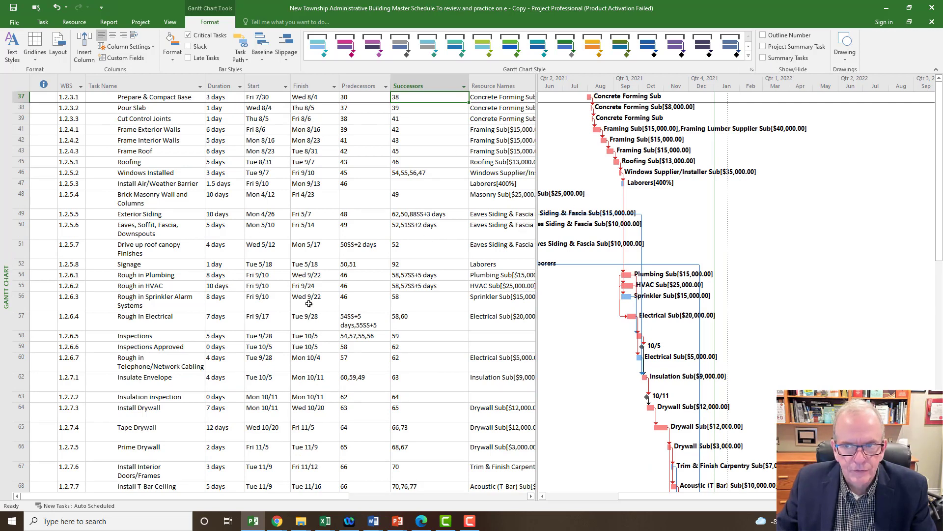
left_click(464, 88)
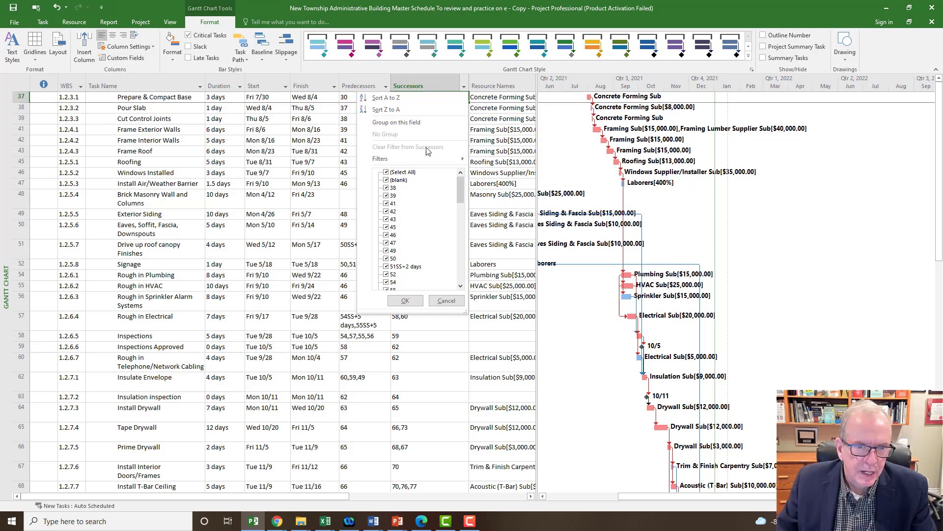
left_click(386, 173)
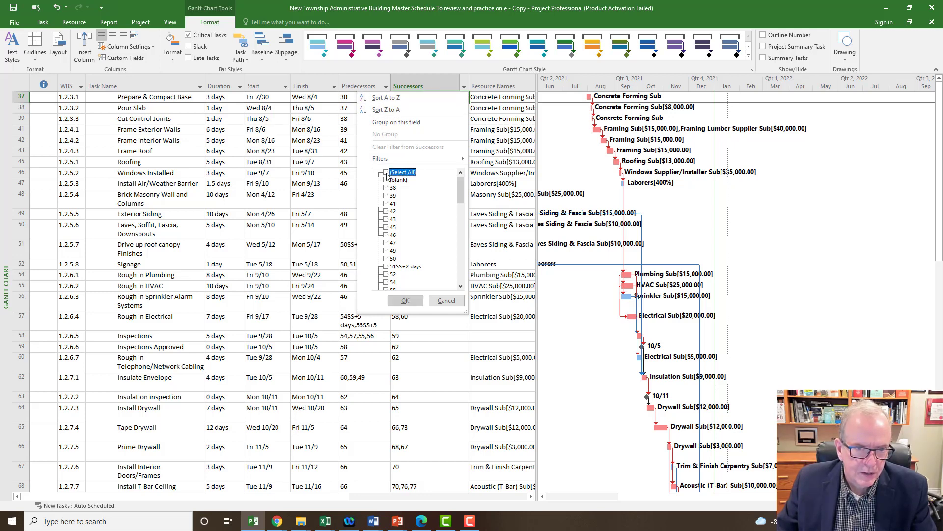
left_click(386, 180)
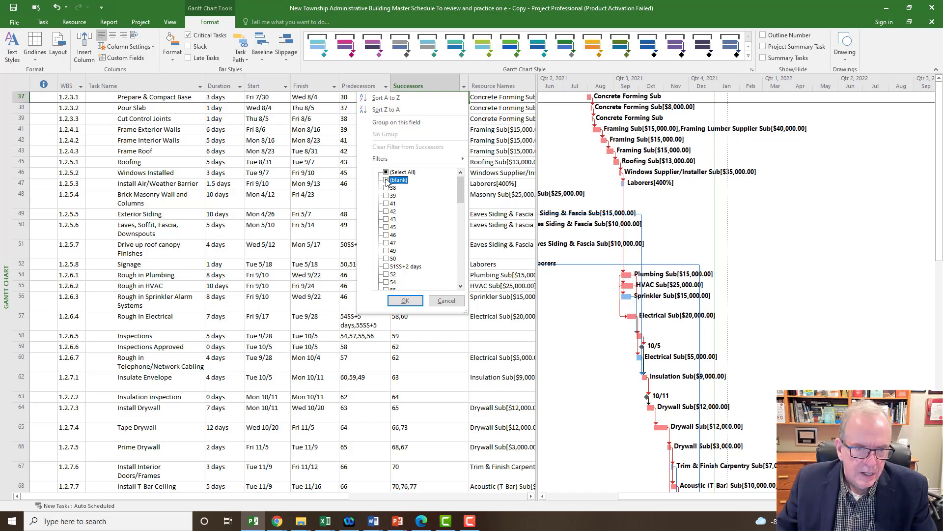
left_click(406, 301)
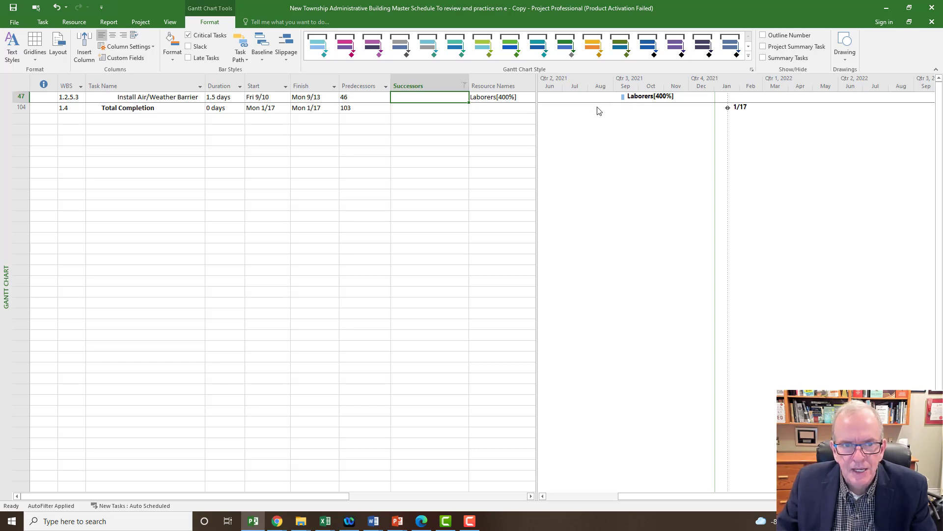
- Stop recording the macro
left_click(170, 22)
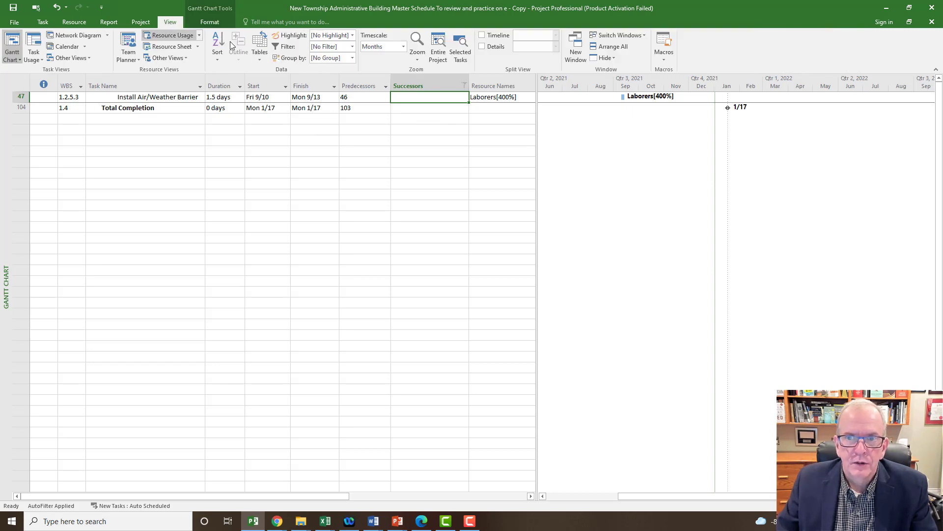
left_click(664, 61)
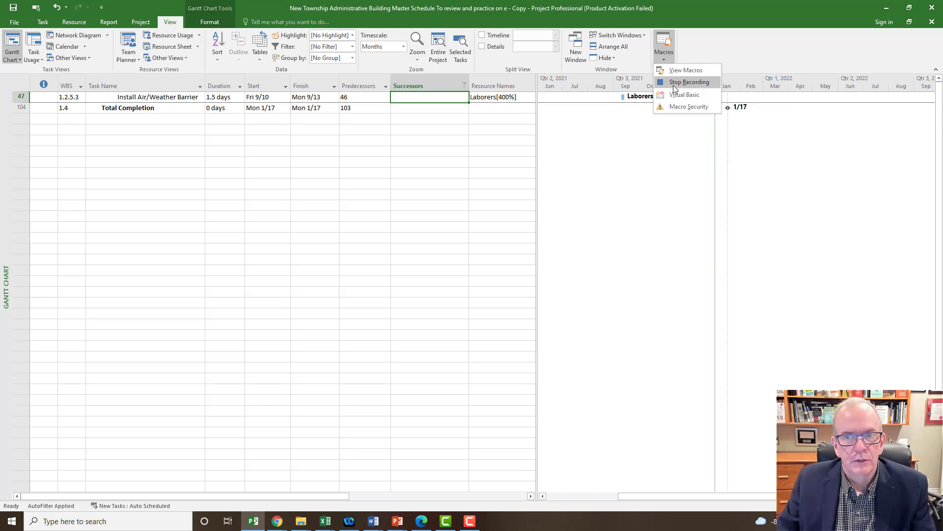
left_click(675, 83)
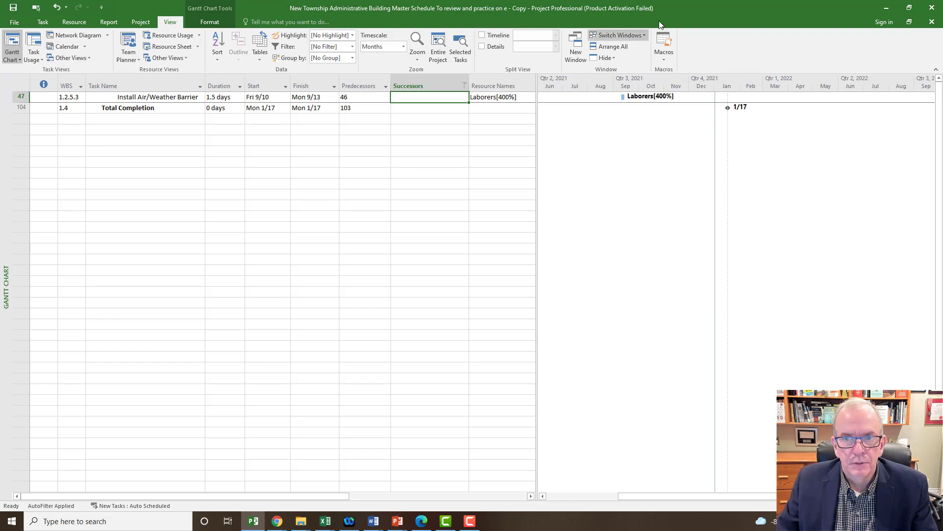
- Look up Successor_Filter1 in the list of macros and close the list without running it
left_click(663, 60)
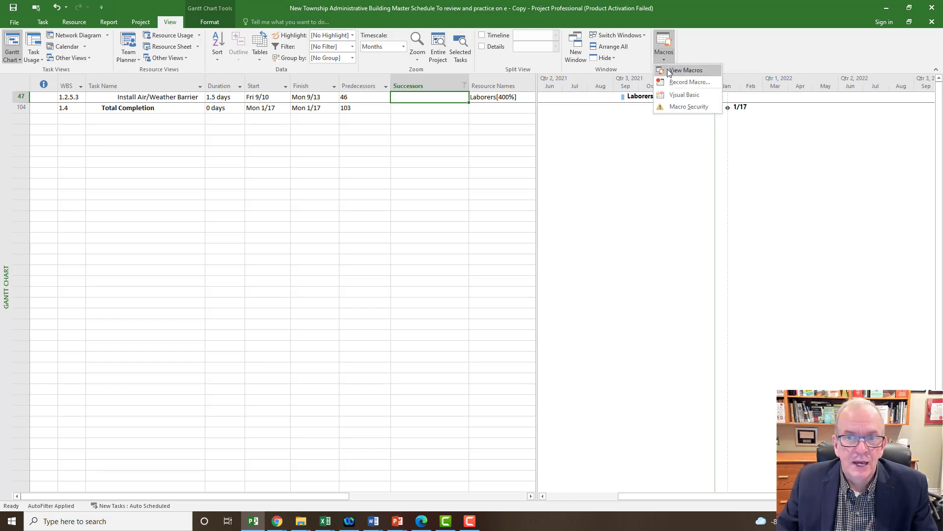
left_click(672, 71)
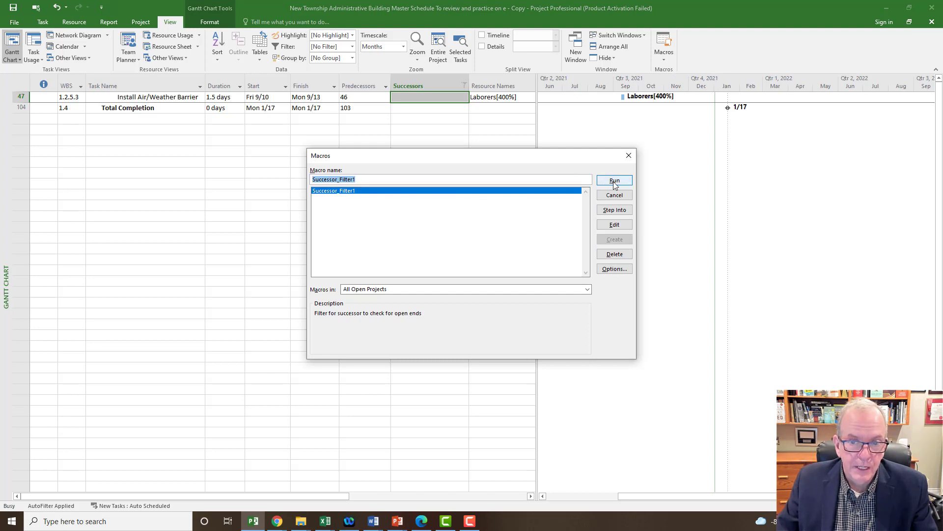
left_click(629, 155)
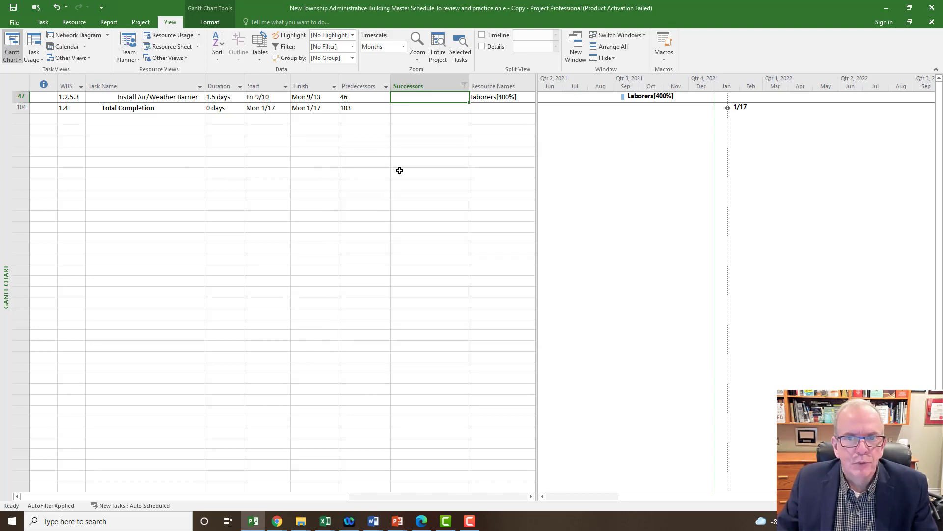
- Show the summary tasks again and reset the Successors filter to include all values
left_click(216, 22)
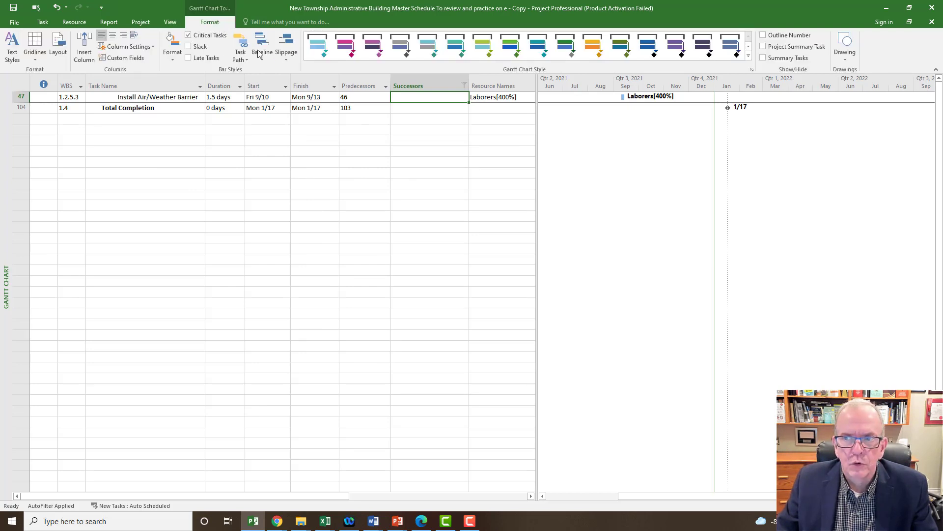
left_click(764, 58)
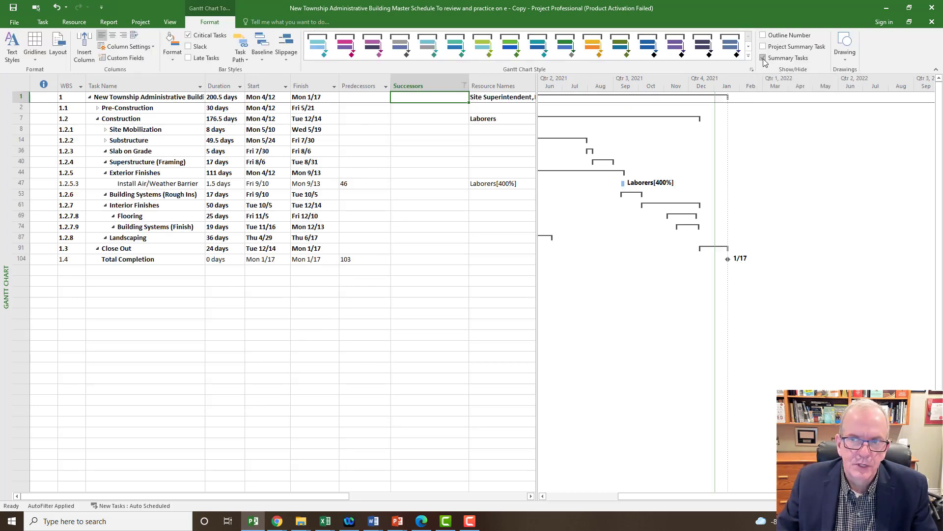
left_click(463, 86)
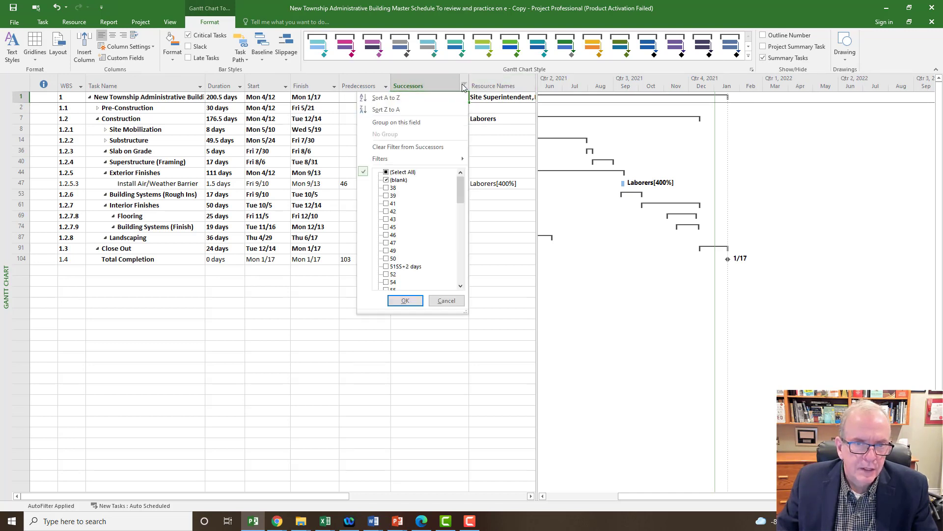
left_click(386, 173)
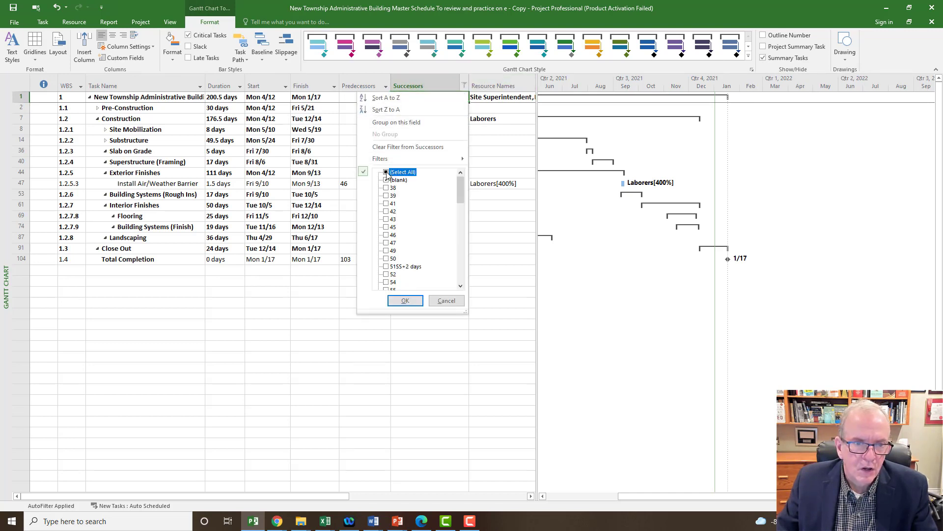
left_click(405, 301)
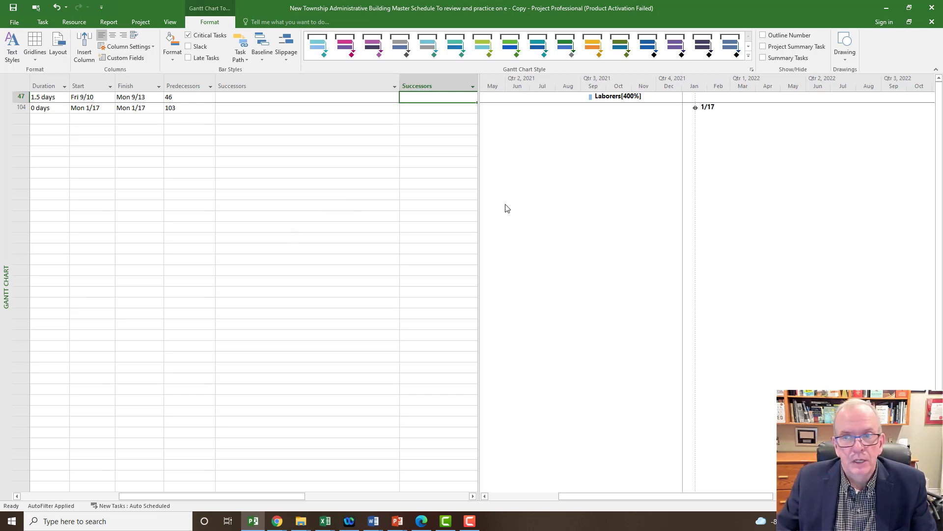
- Redisplay the summary tasks and select all values in the filter of the second Successors column
left_click(763, 58)
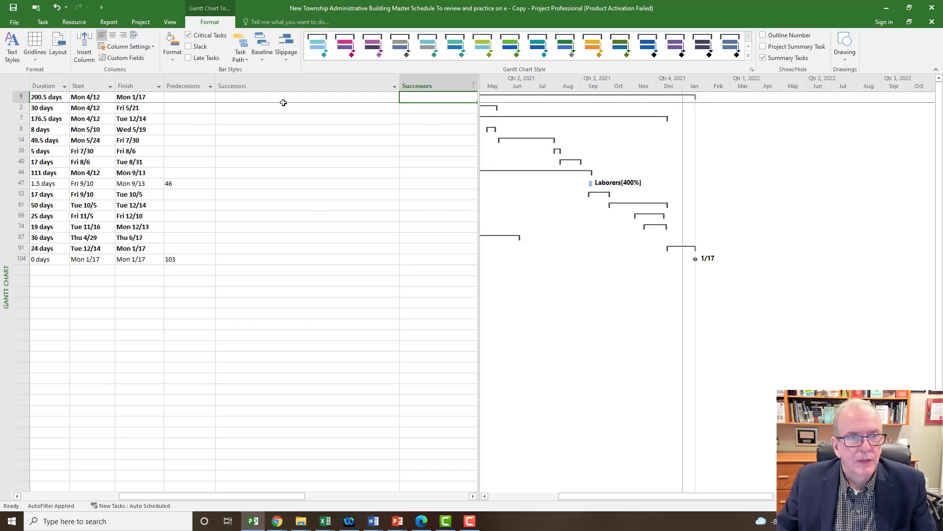
left_click(474, 86)
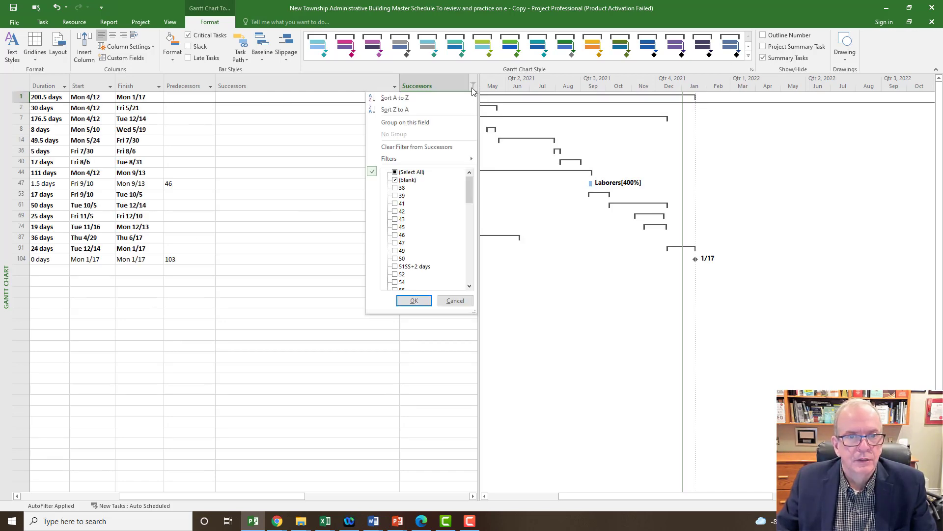
left_click(396, 172)
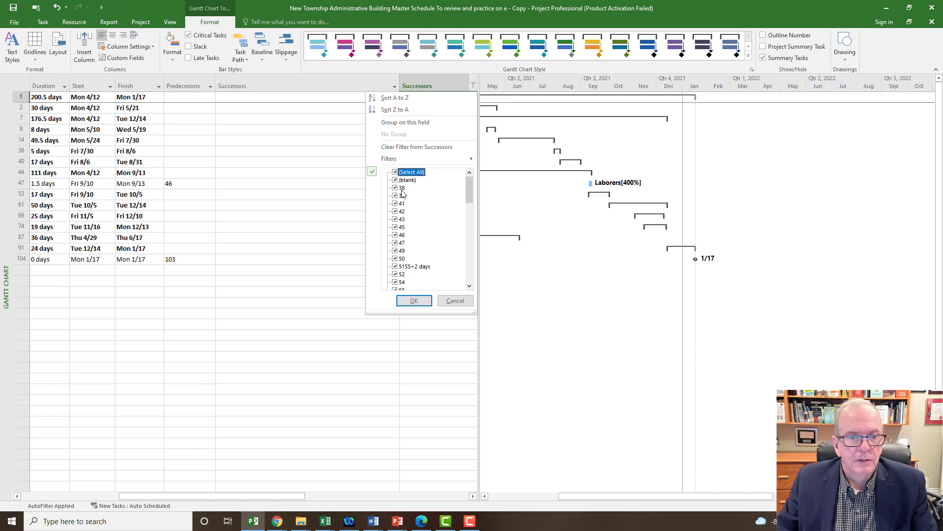
left_click(404, 301)
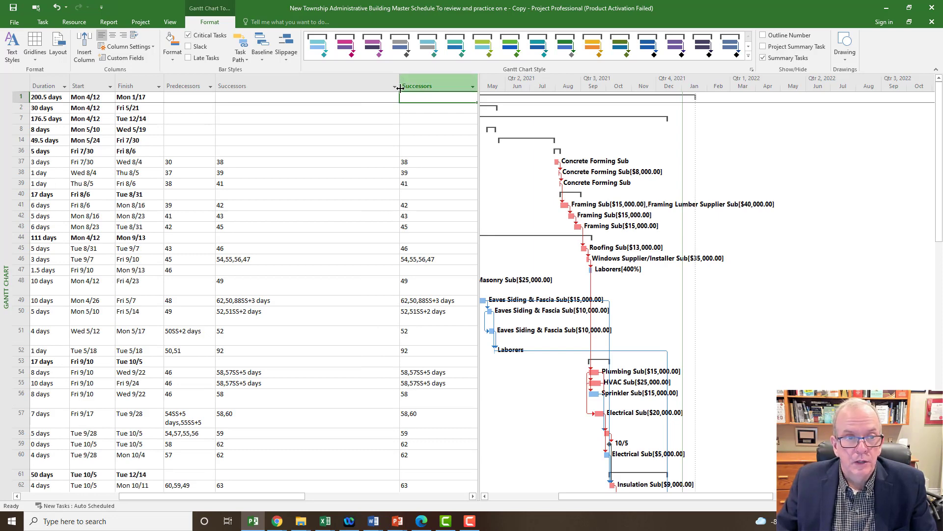
- Remove both Successors columns from the task table
left_click_drag(400, 87, 311, 90)
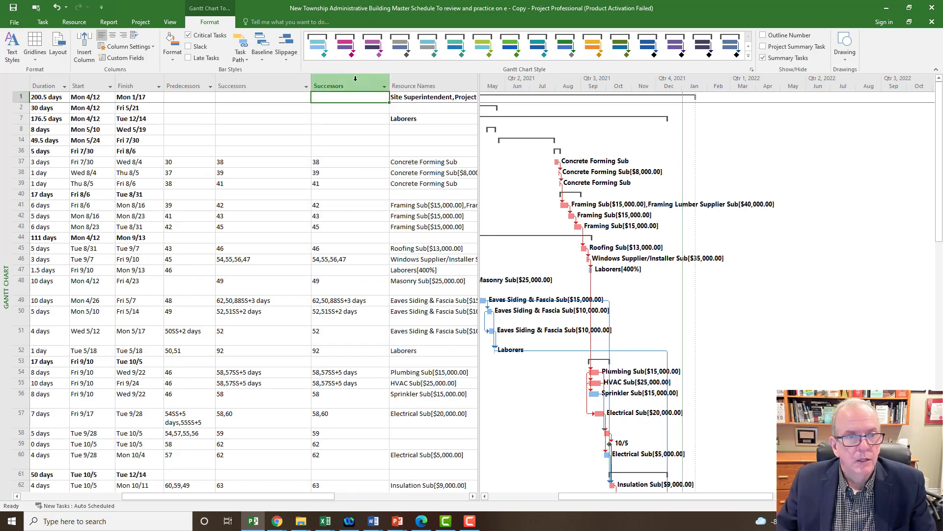
left_click(354, 85)
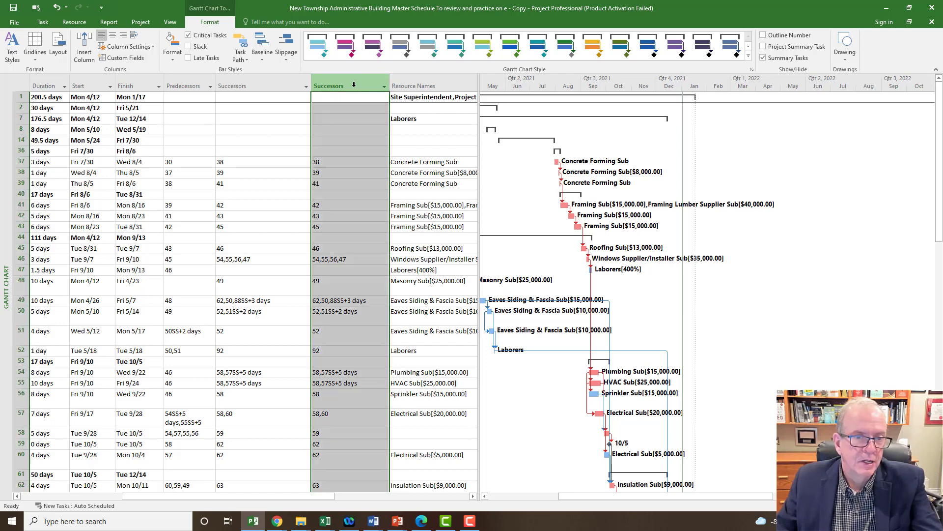
key("Delete")
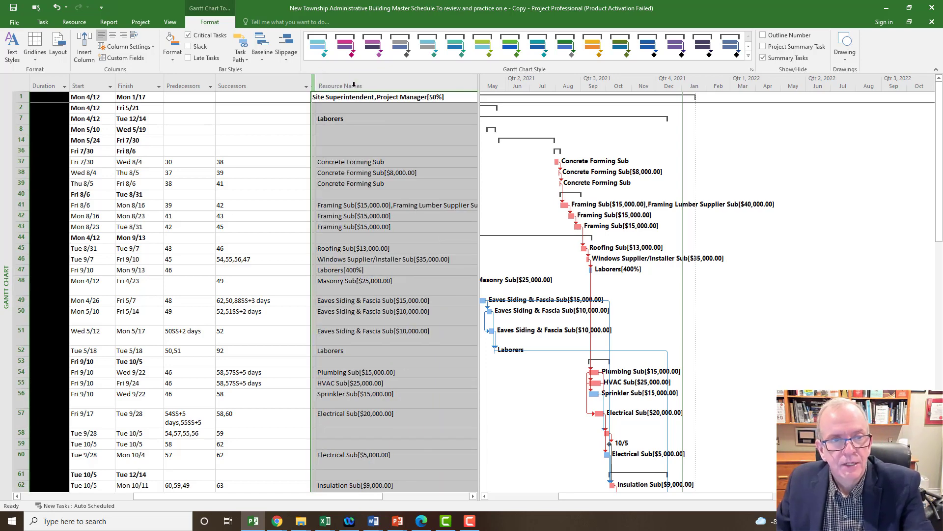
left_click(241, 80)
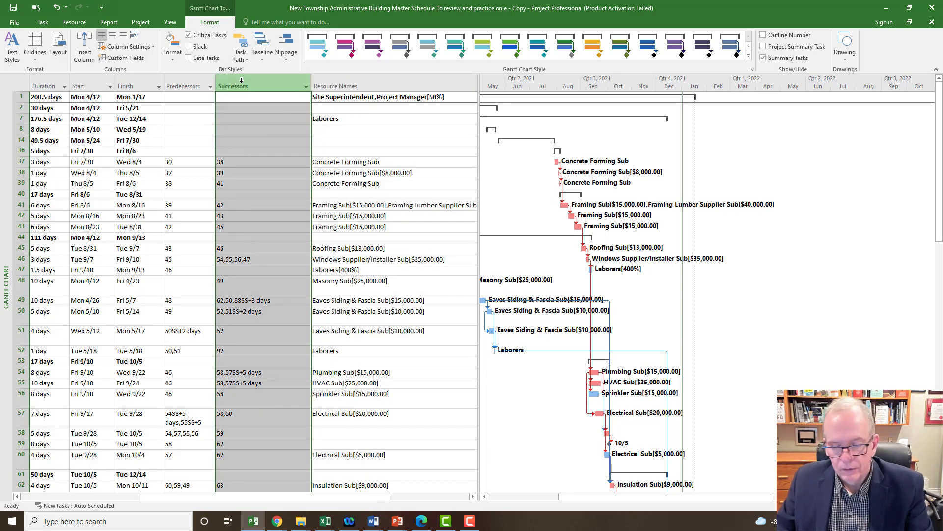
key("Delete")
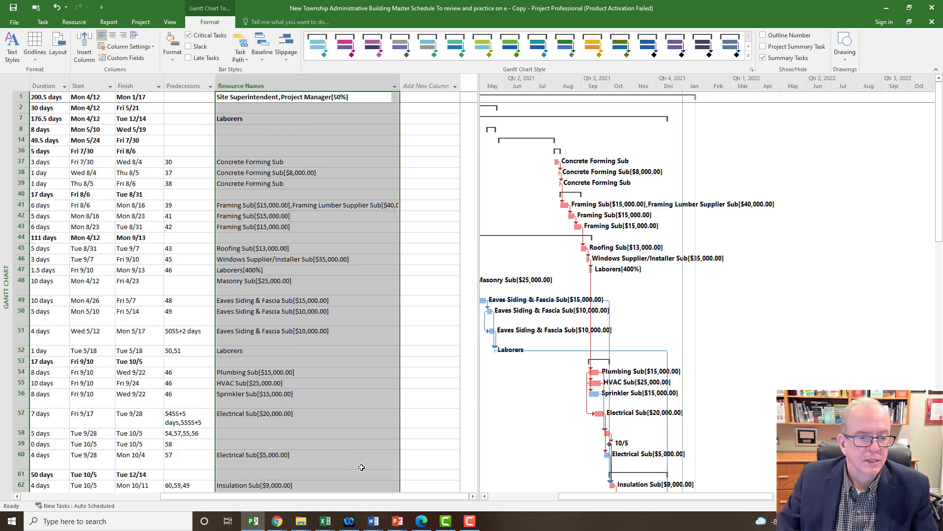
left_click_drag(228, 497, 184, 497)
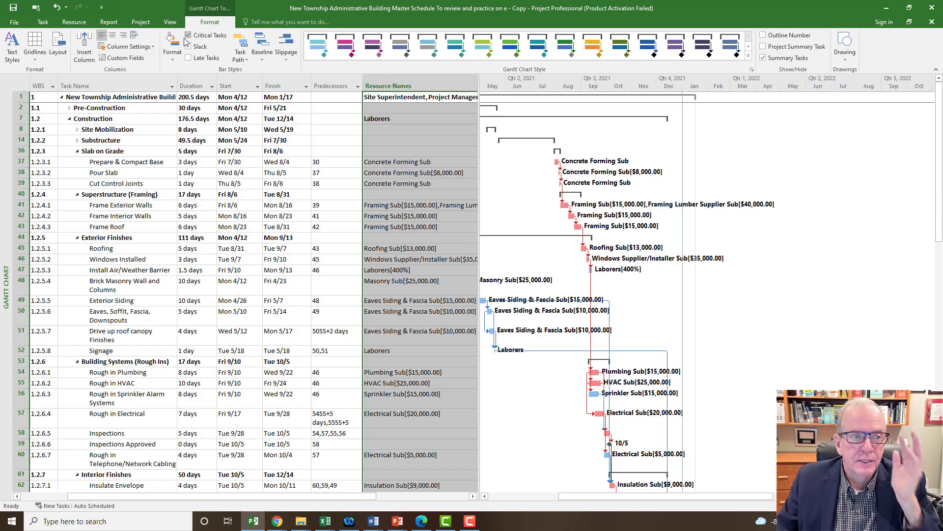
- Run the Successor_Filter1 macro and widen the task table until the Successors column is in view beside the task names
left_click(170, 23)
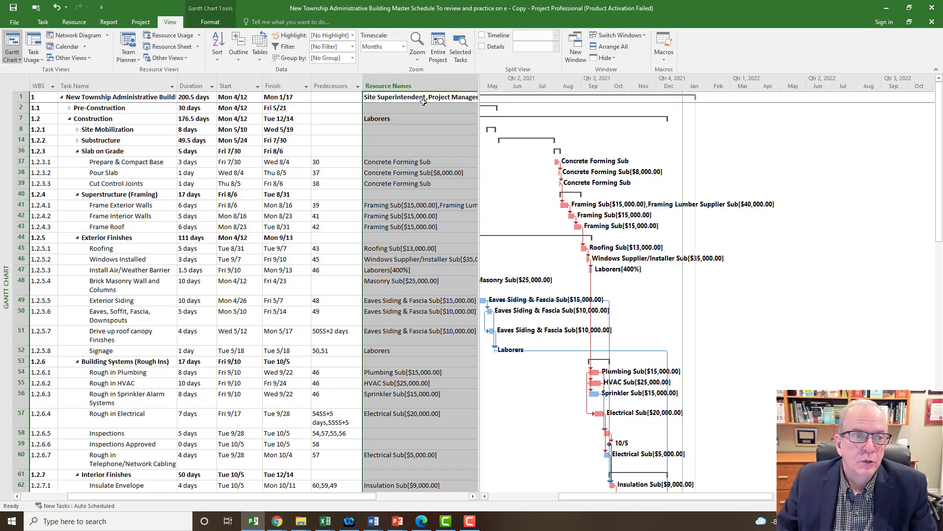
left_click(670, 63)
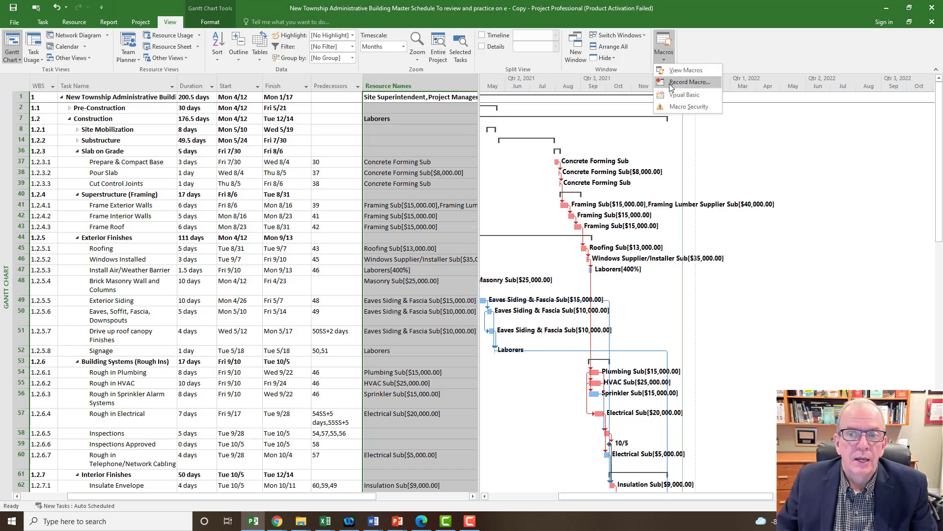
left_click(673, 70)
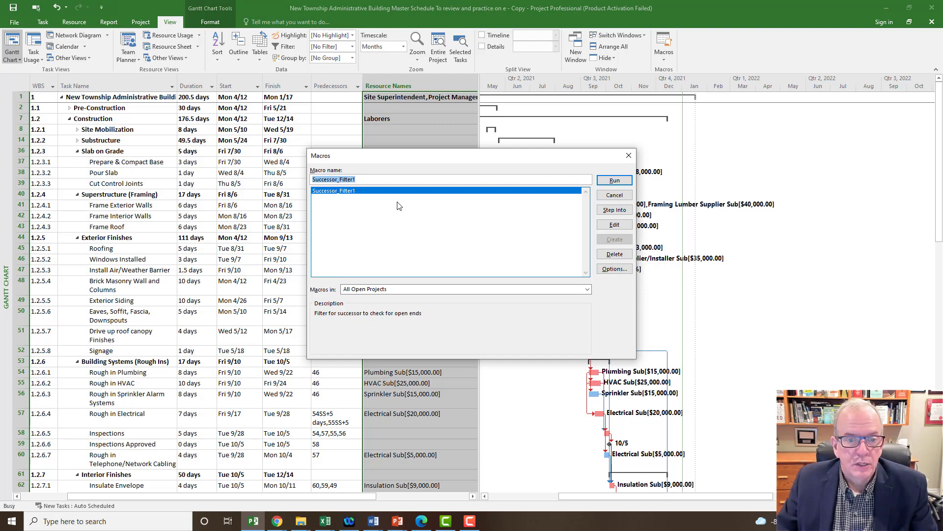
left_click(615, 180)
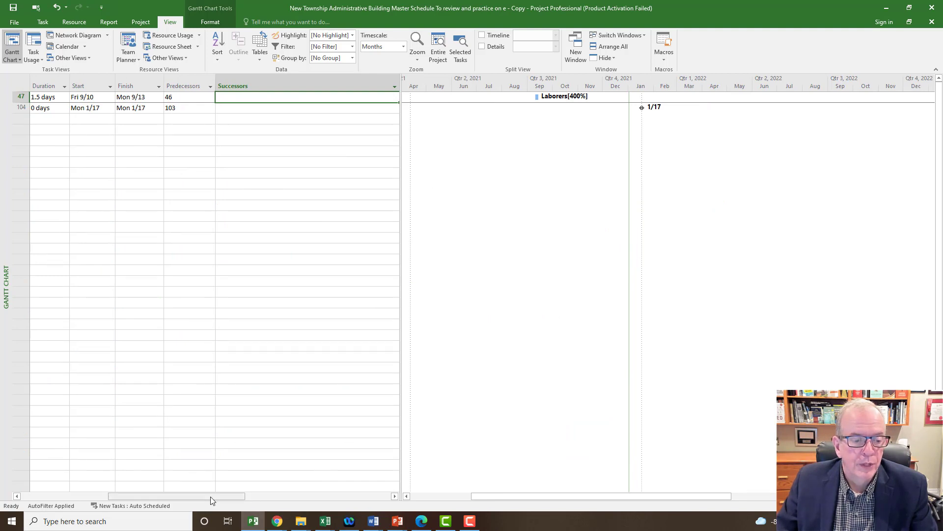
left_click_drag(210, 496, 133, 496)
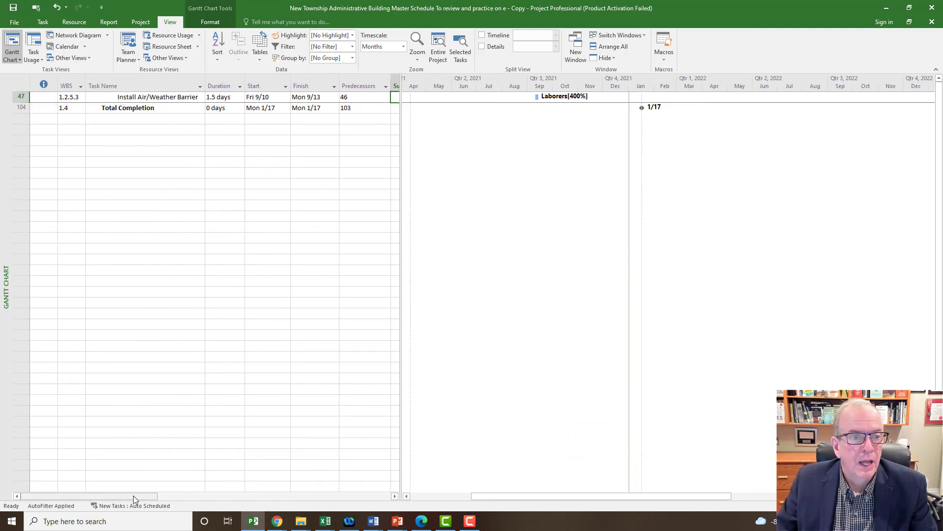
left_click_drag(402, 203, 433, 204)
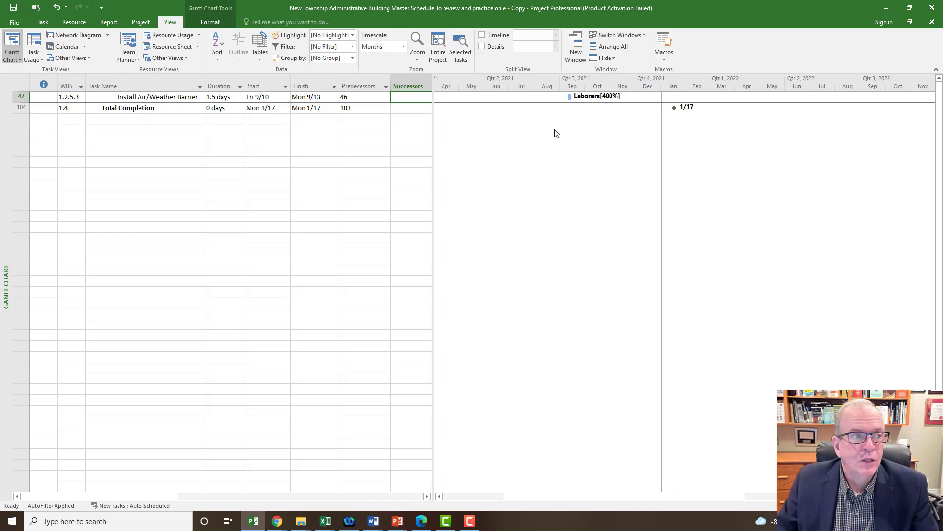
- Undo the blank-successor filter and show the summary tasks again
left_click(57, 8)
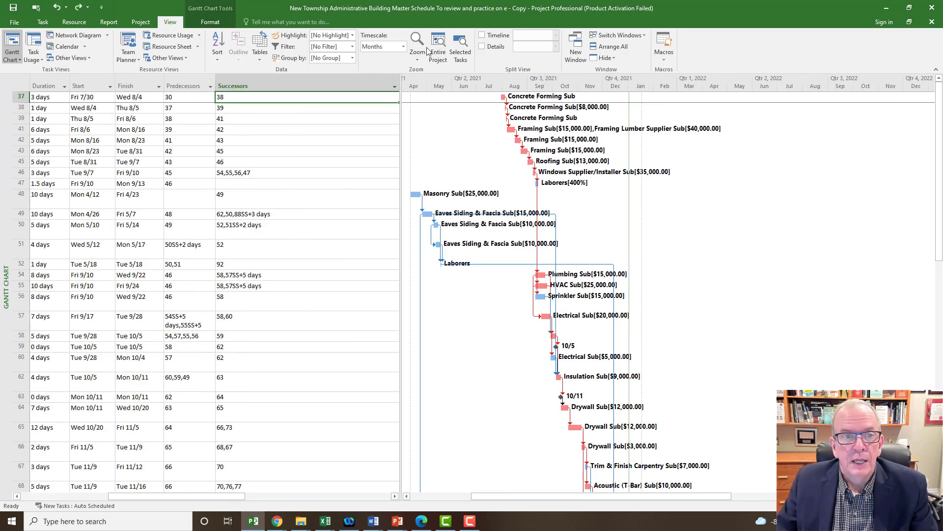
left_click(210, 22)
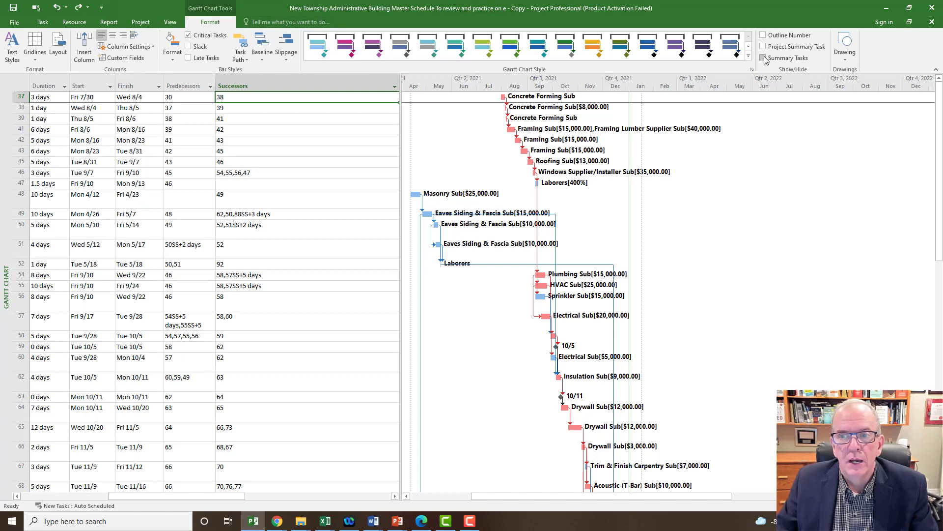
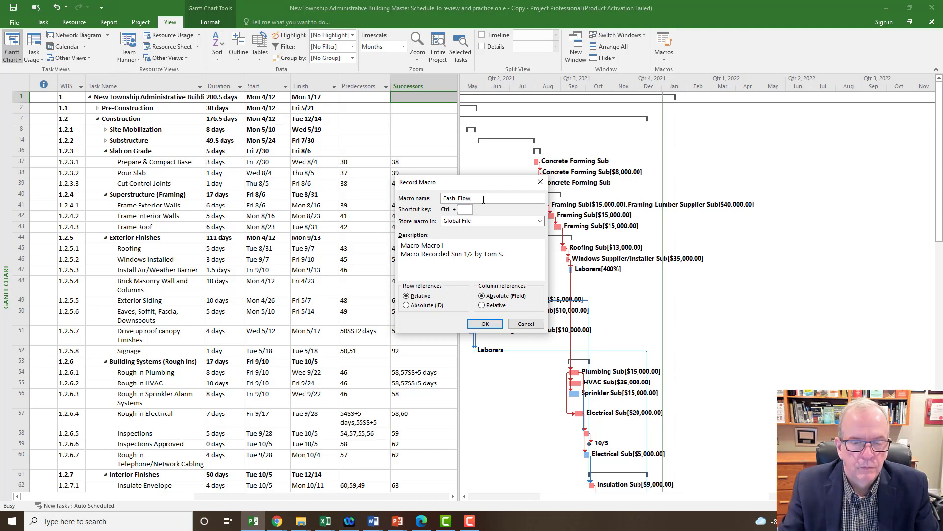
- Start recording a macro named Cash_Flow1 with the description "Cash Flow Report by the month", stored in the Global File
type("Cash_Flow")
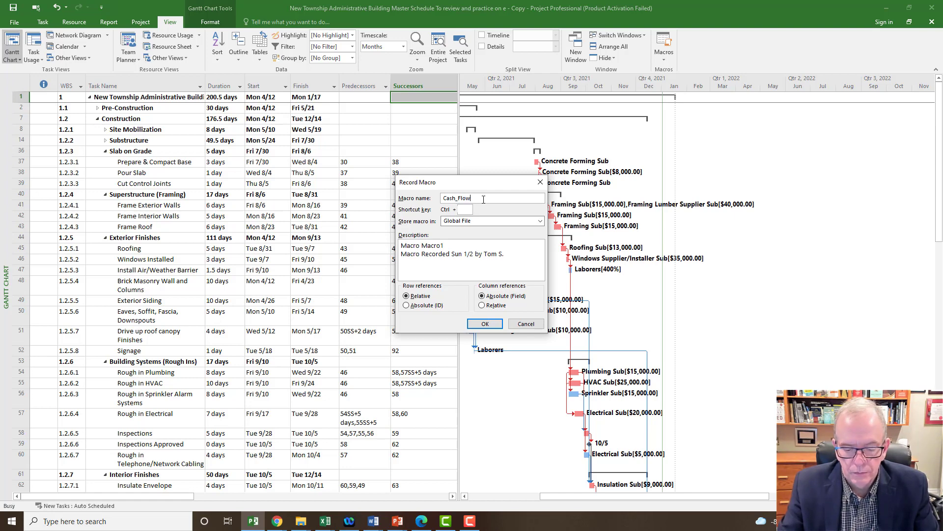
type("1")
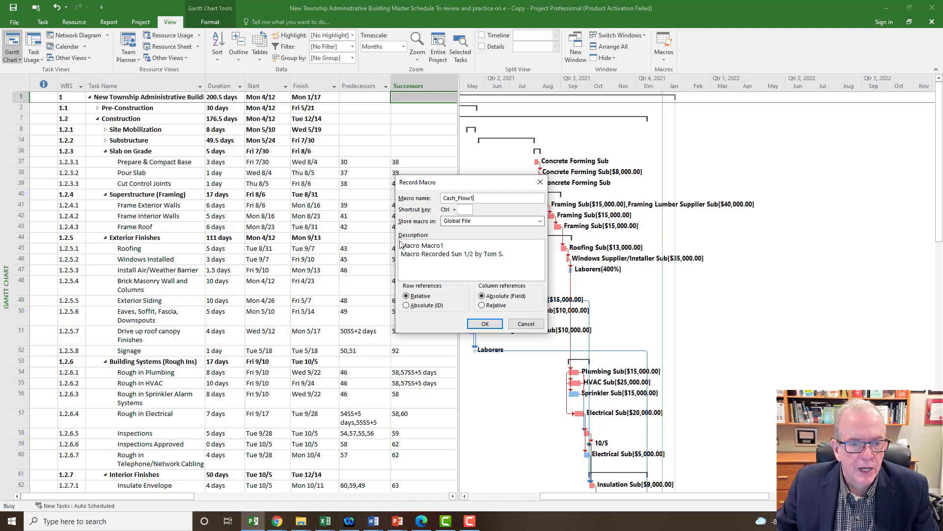
left_click_drag(401, 244, 537, 256)
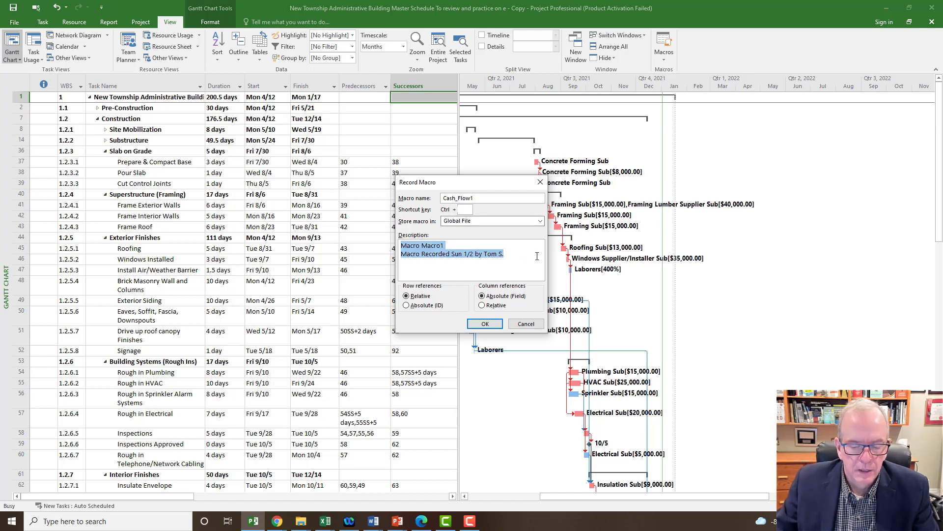
key("Delete")
type("Cash")
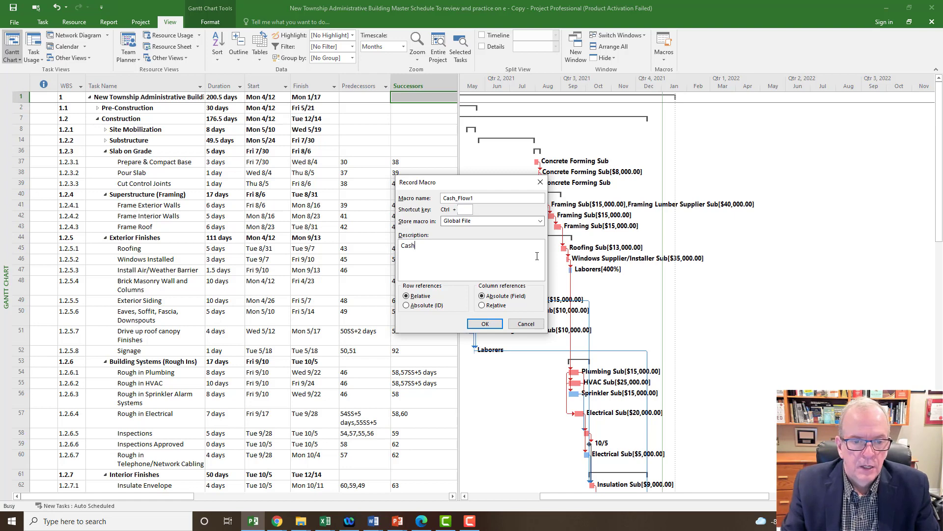
type(" Flow Report by th")
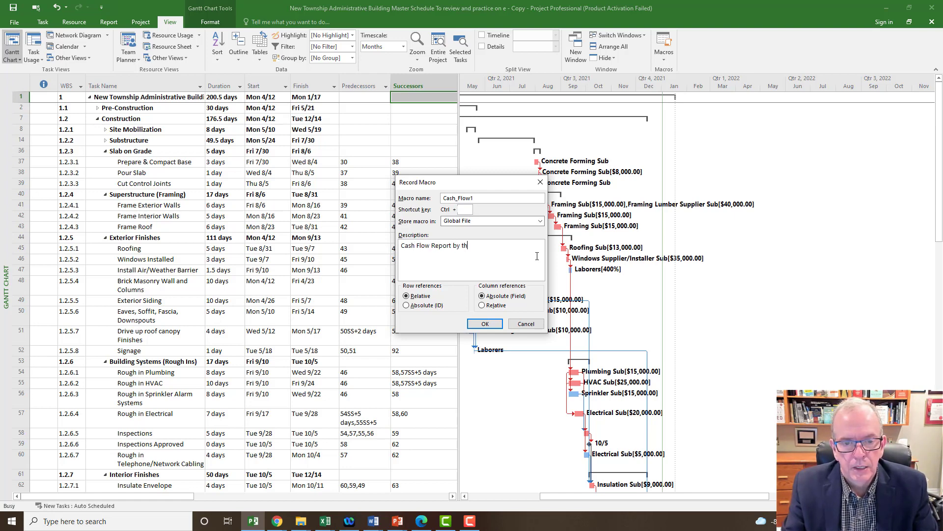
type("e month")
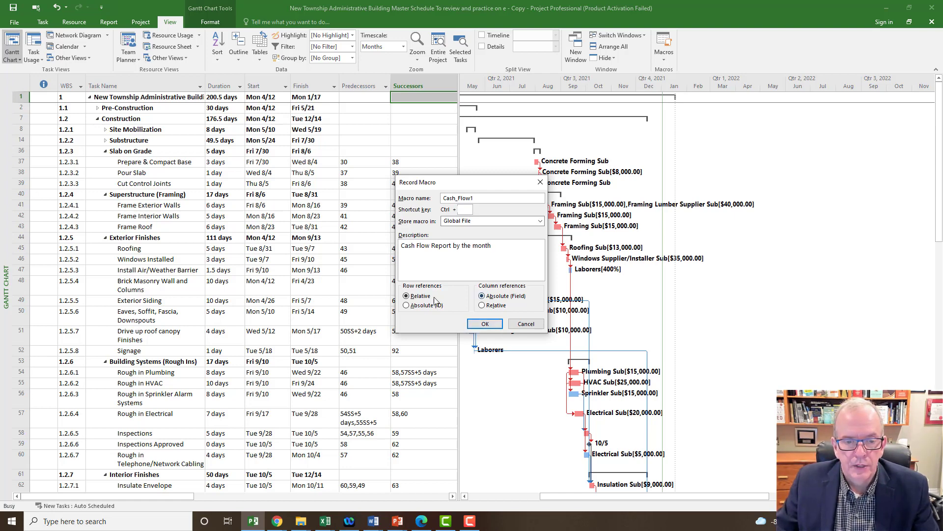
left_click(482, 323)
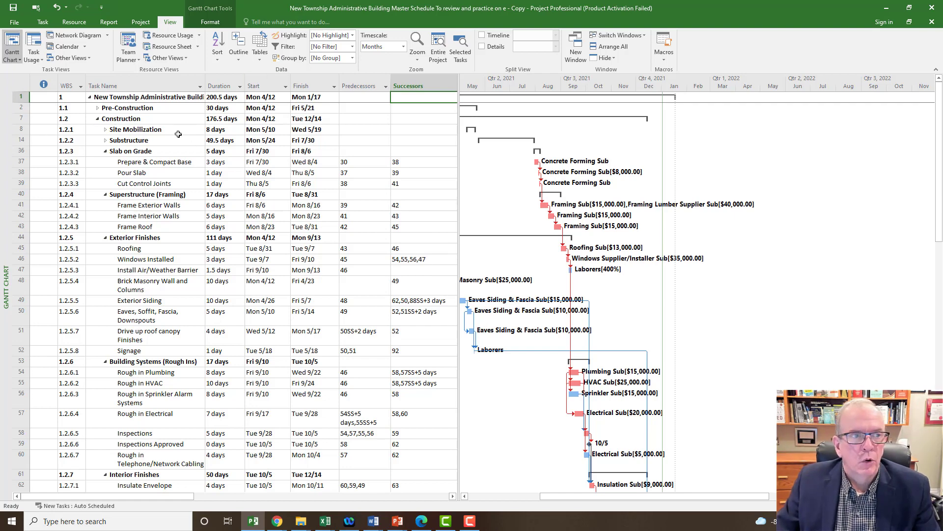
- Open the Cash Flow cost report for the project
left_click(113, 23)
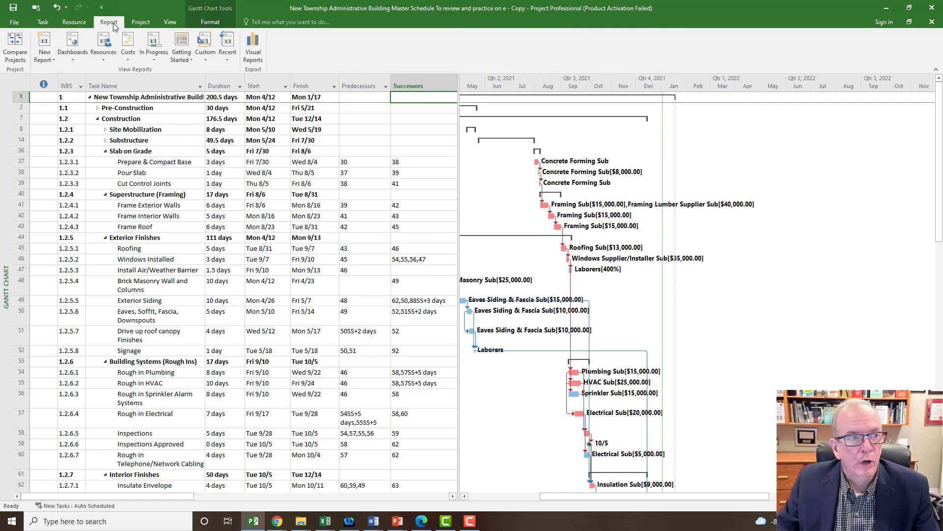
left_click(124, 60)
left_click(145, 71)
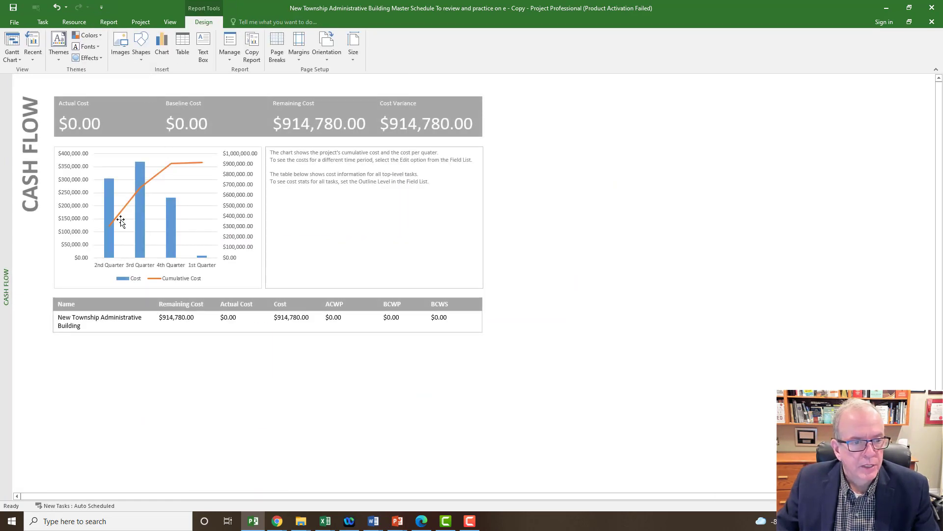
- Set the timescale units of the cash flow chart to Months
left_click(169, 223)
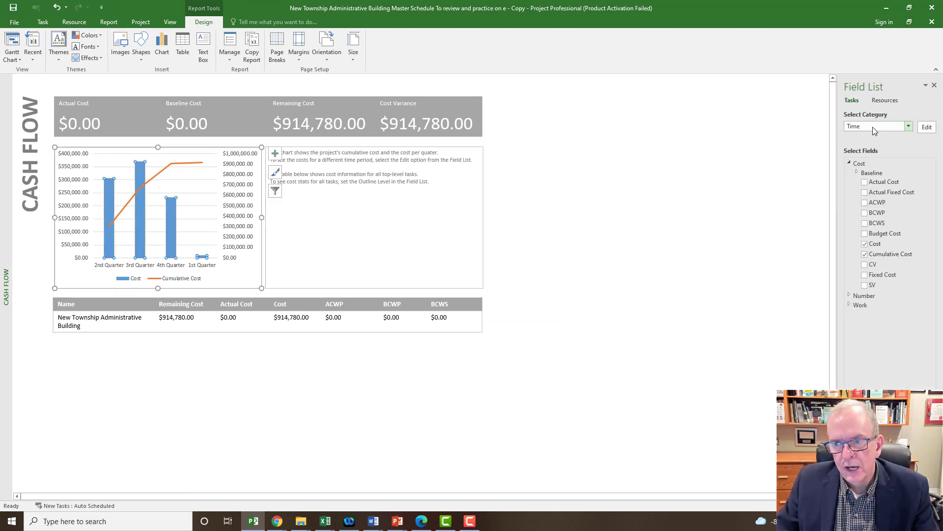
left_click(926, 127)
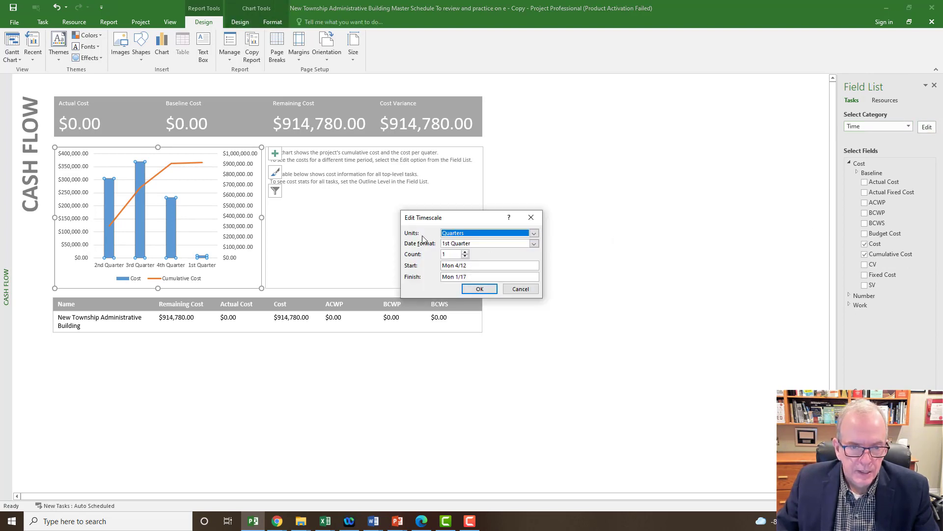
left_click(534, 234)
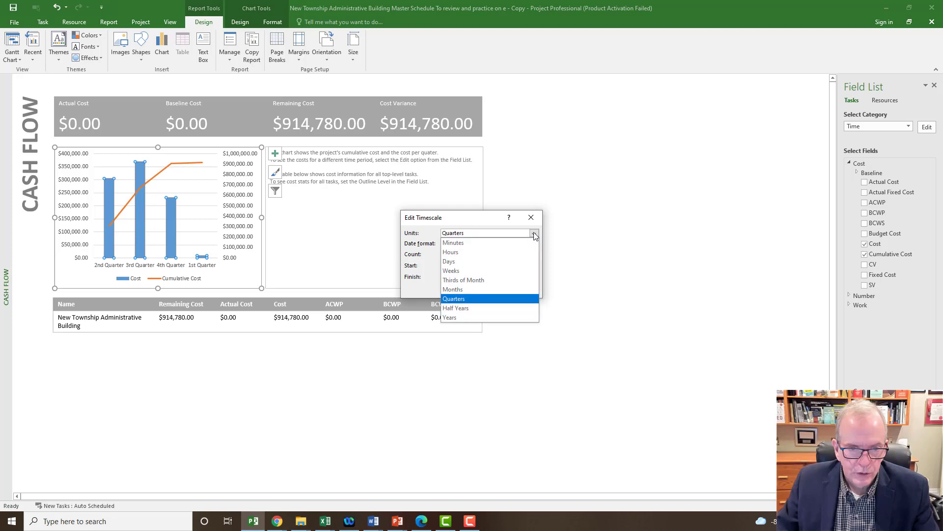
left_click(511, 289)
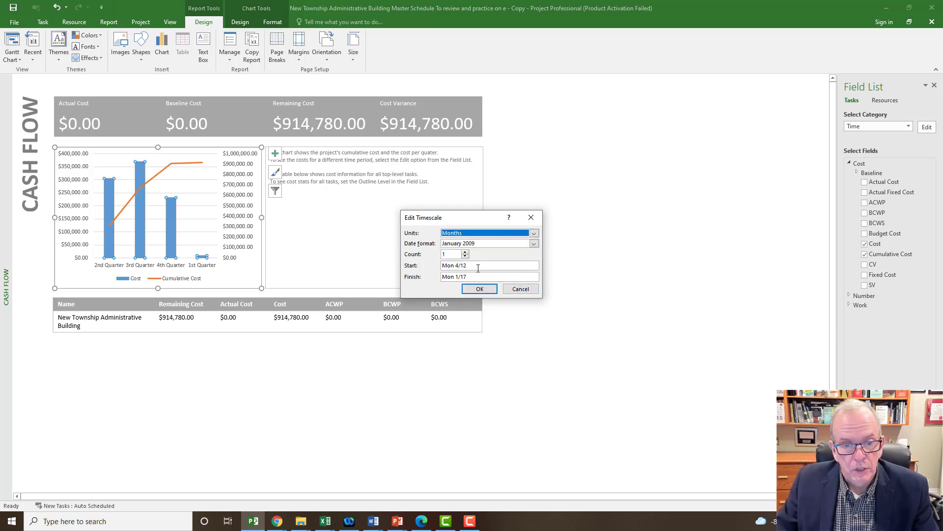
left_click(489, 292)
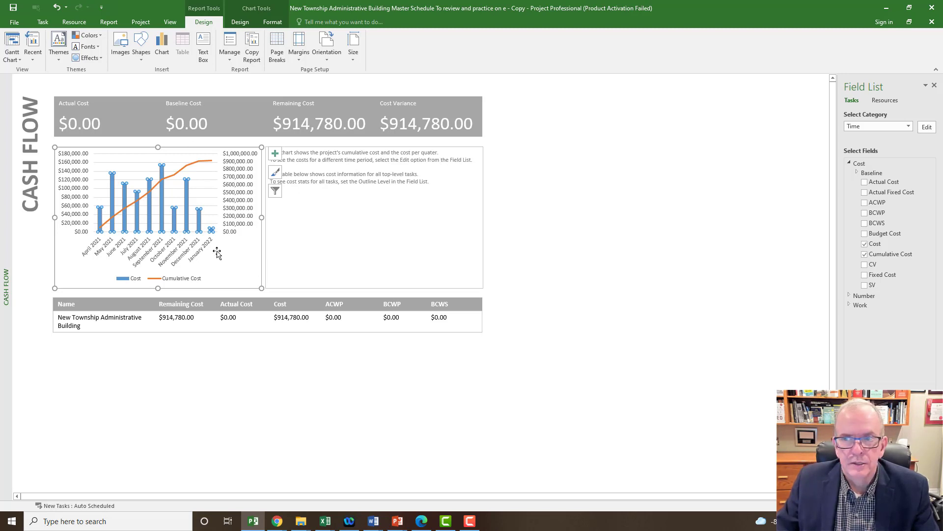
- Stop recording the macro and return to the Gantt Chart view
left_click(170, 22)
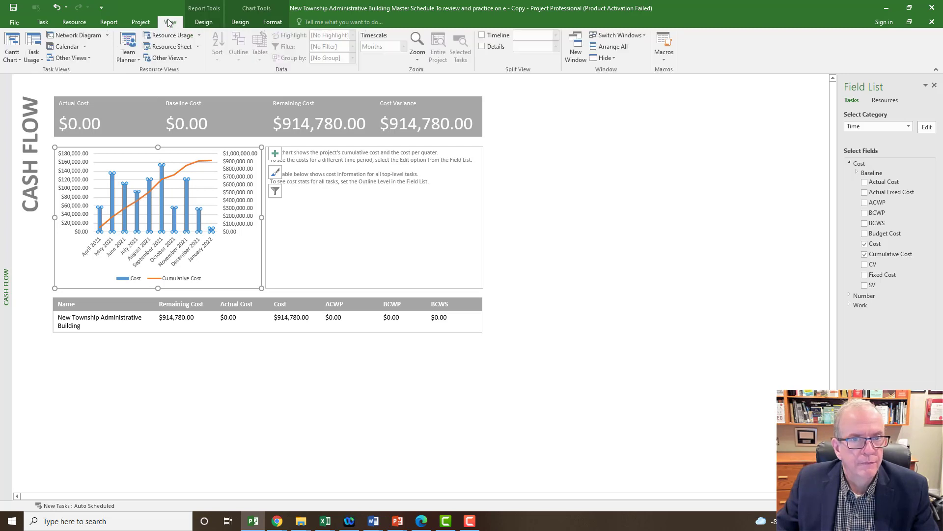
left_click(664, 55)
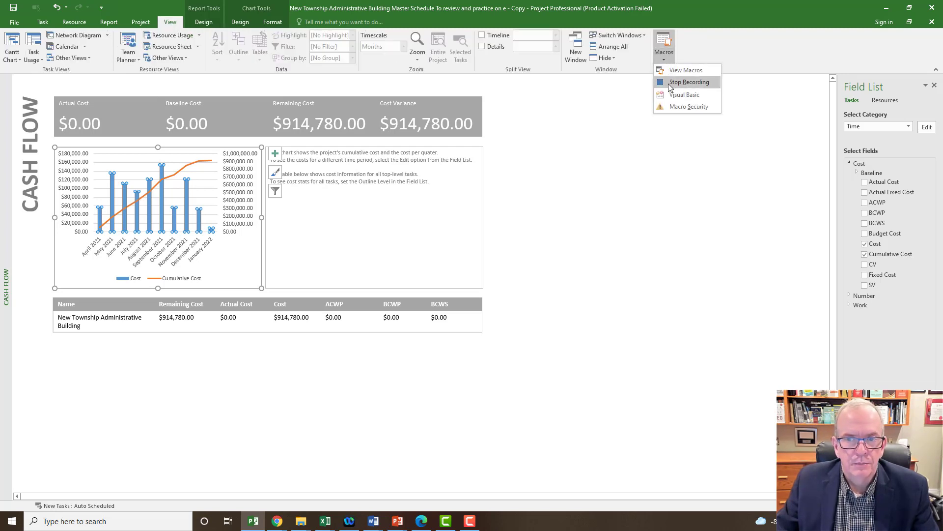
left_click(670, 83)
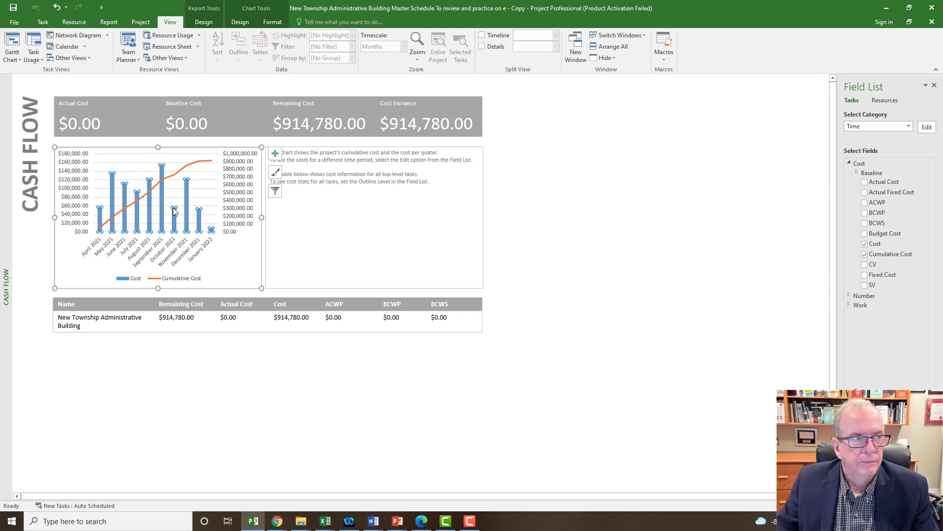
left_click(11, 43)
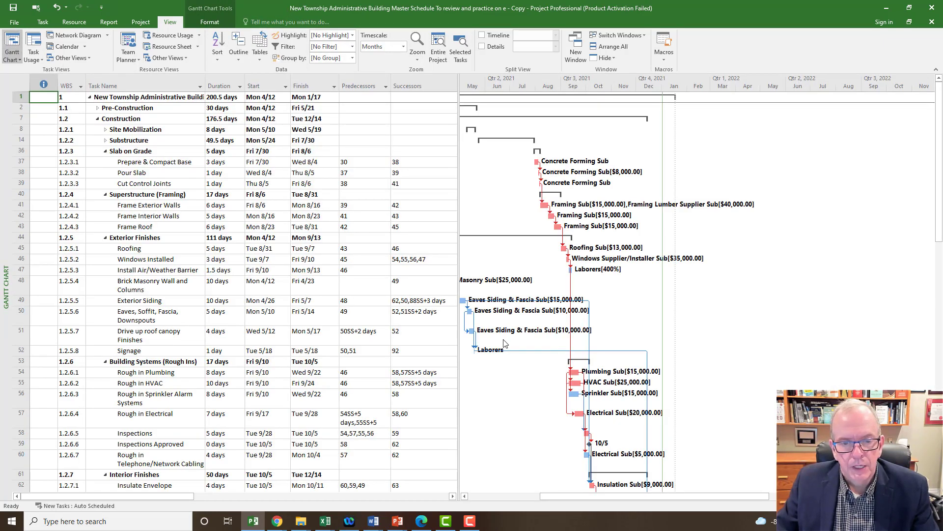
scroll(264, 406, "down", 6)
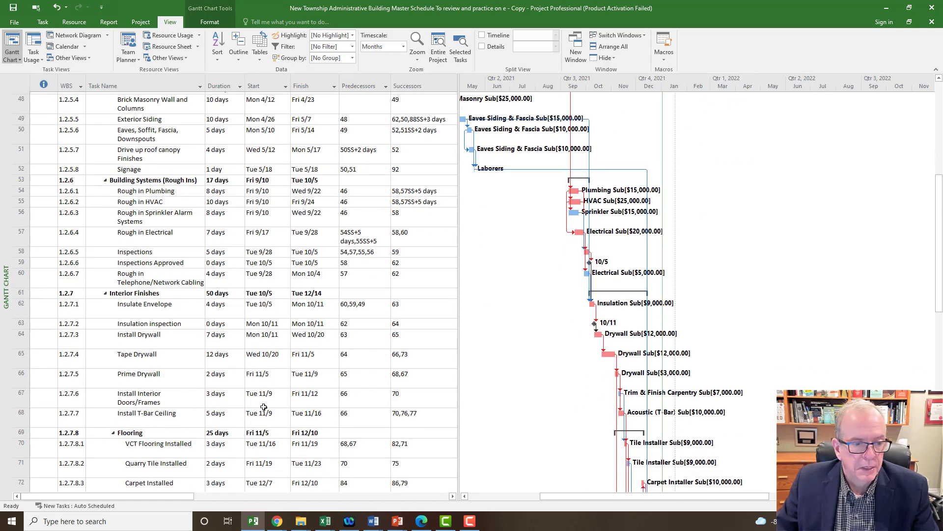
scroll(264, 407, "down", 7)
left_click(132, 288)
type("s")
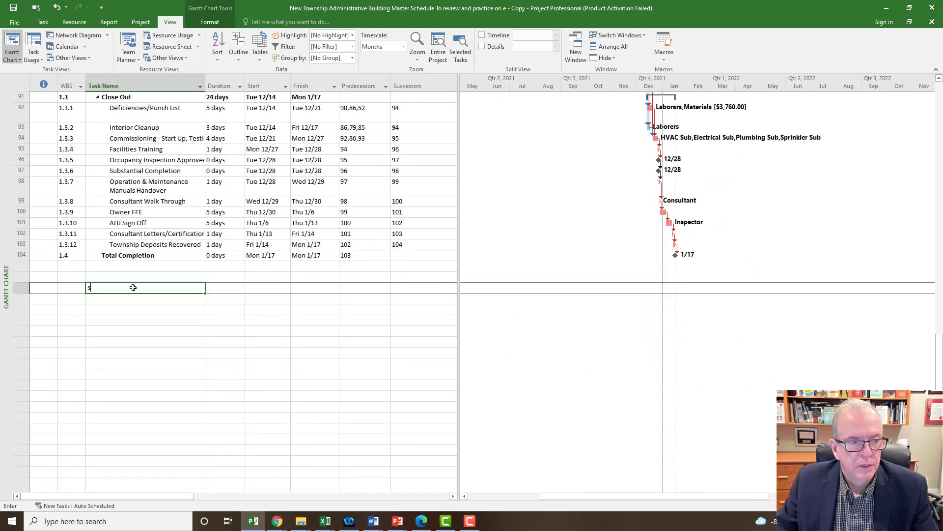
type("dfsdfsdf")
key("Escape")
scroll(196, 329, "up", 3)
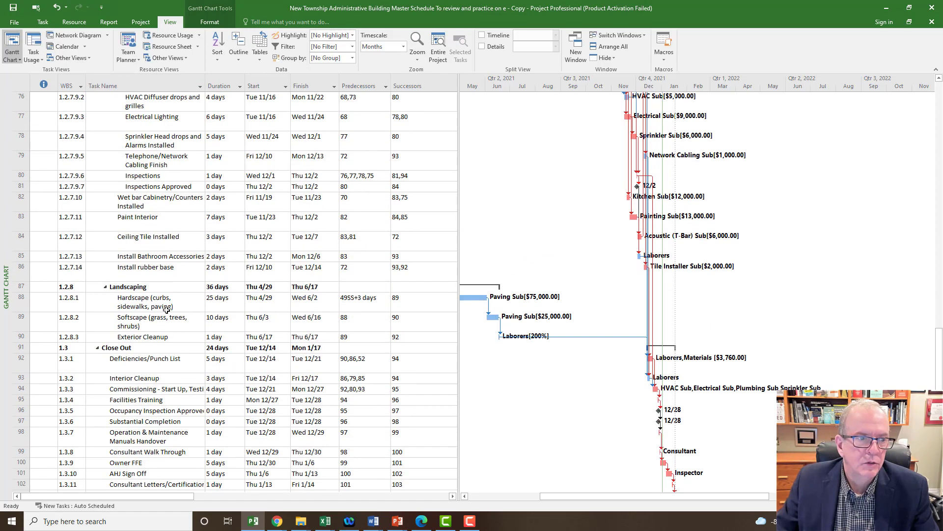
scroll(167, 309, "up", 11)
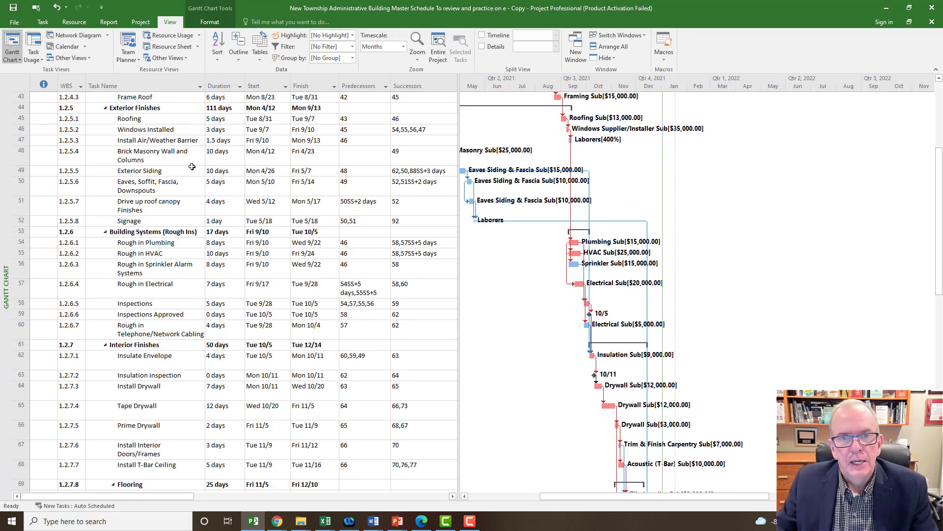
scroll(192, 167, "up", 4)
- Run the Cash_Flow1 macro from the list of macros
left_click(668, 61)
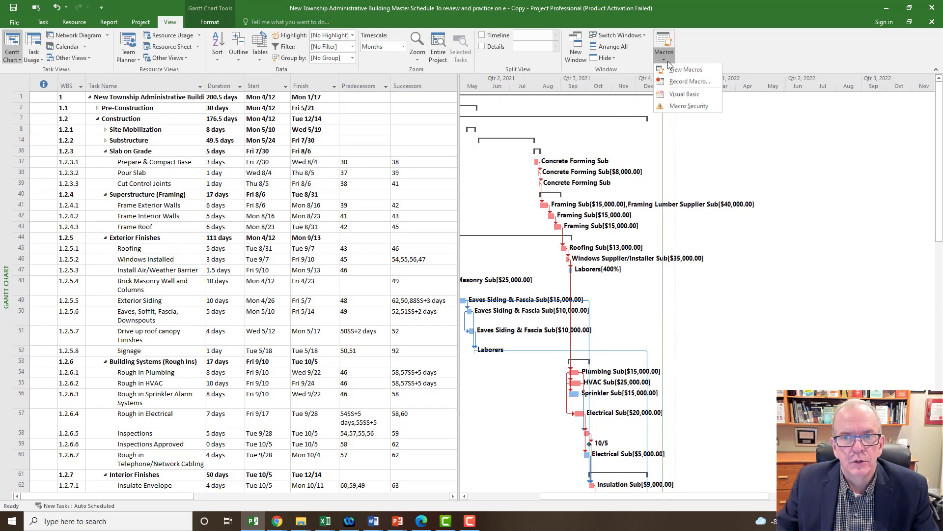
left_click(685, 69)
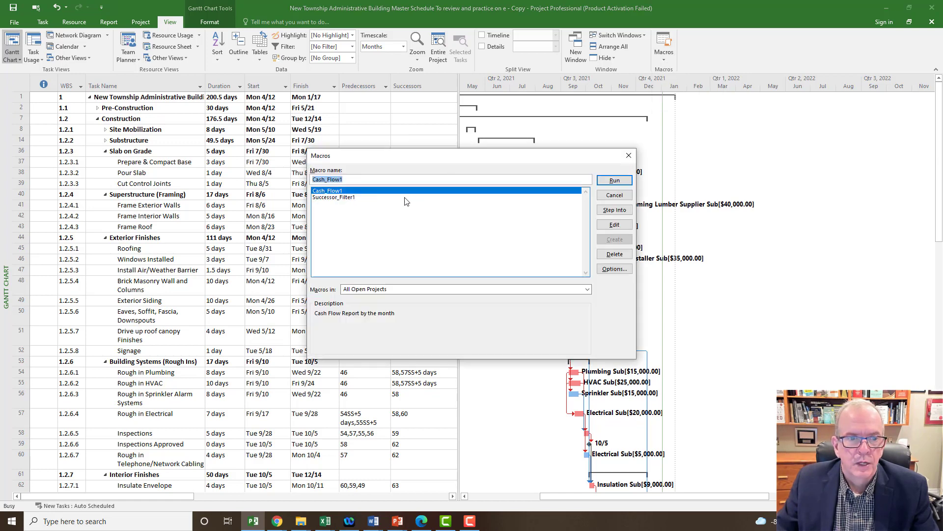
left_click(614, 182)
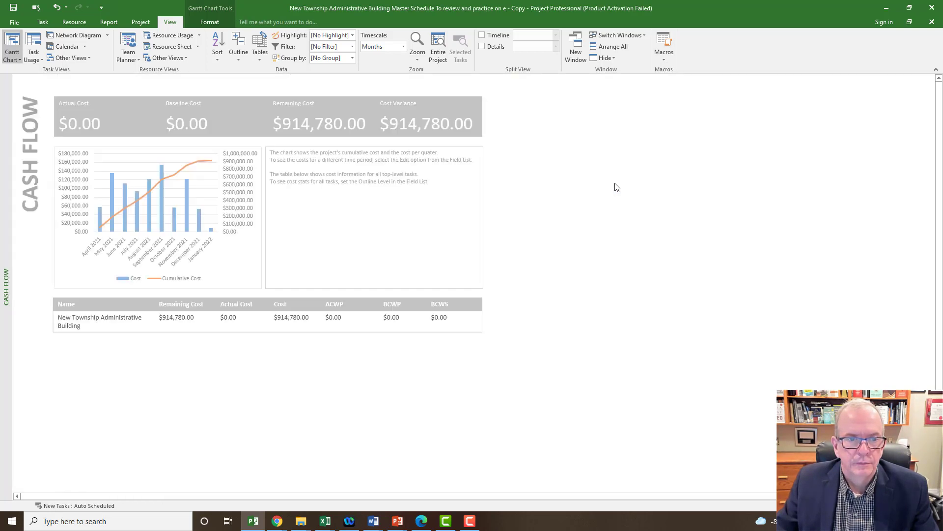